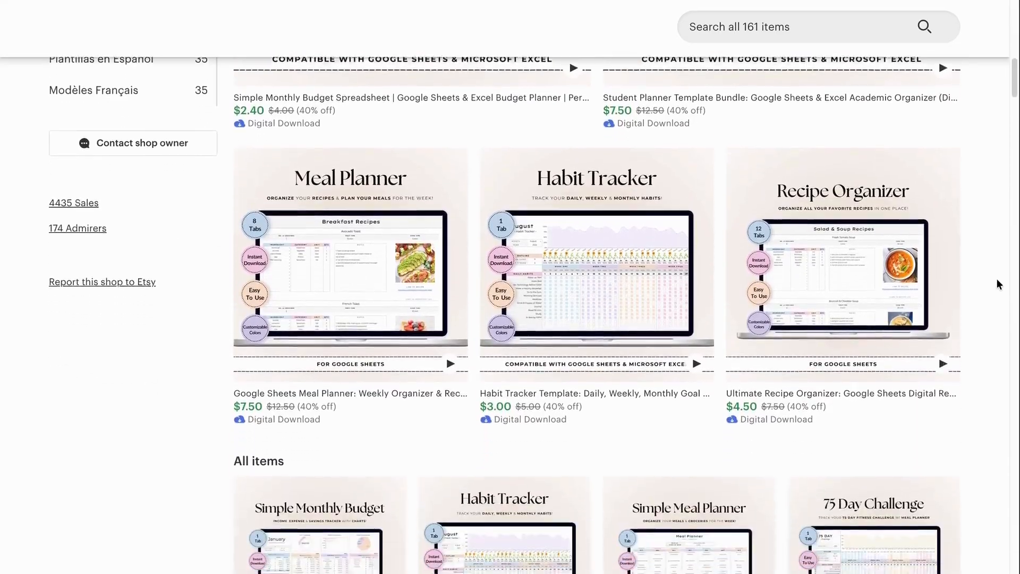
# - Scroll through the shop's first page of spreadsheet templates and go to page 2
pyautogui.scroll(-11, 997, 281)
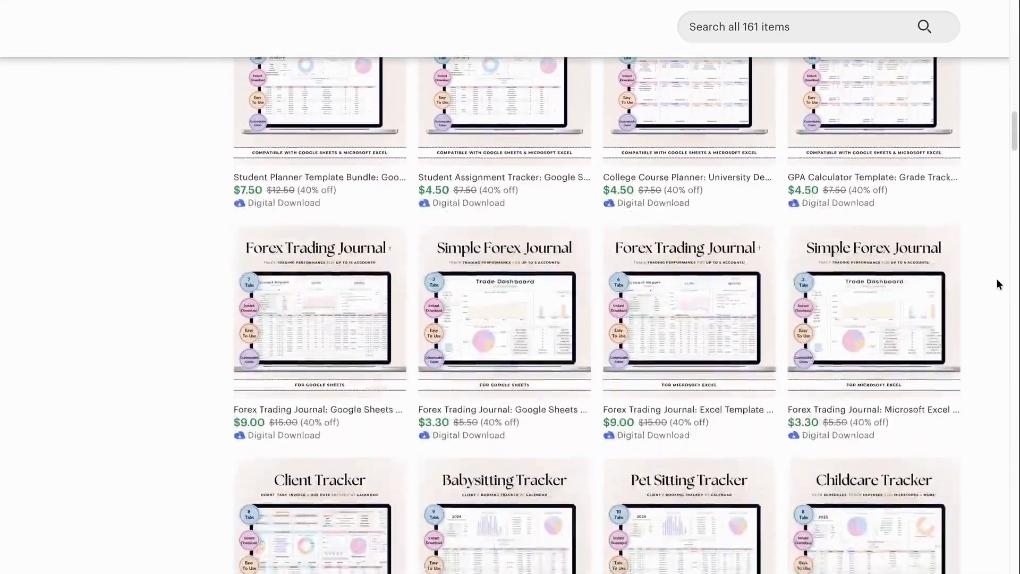
pyautogui.scroll(-9, 997, 280)
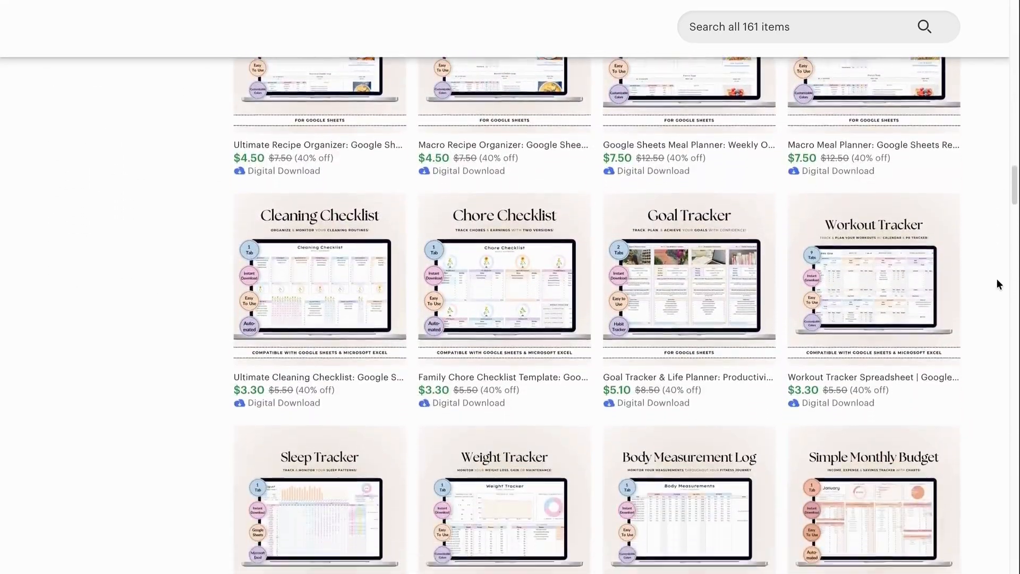
pyautogui.scroll(-4, 996, 280)
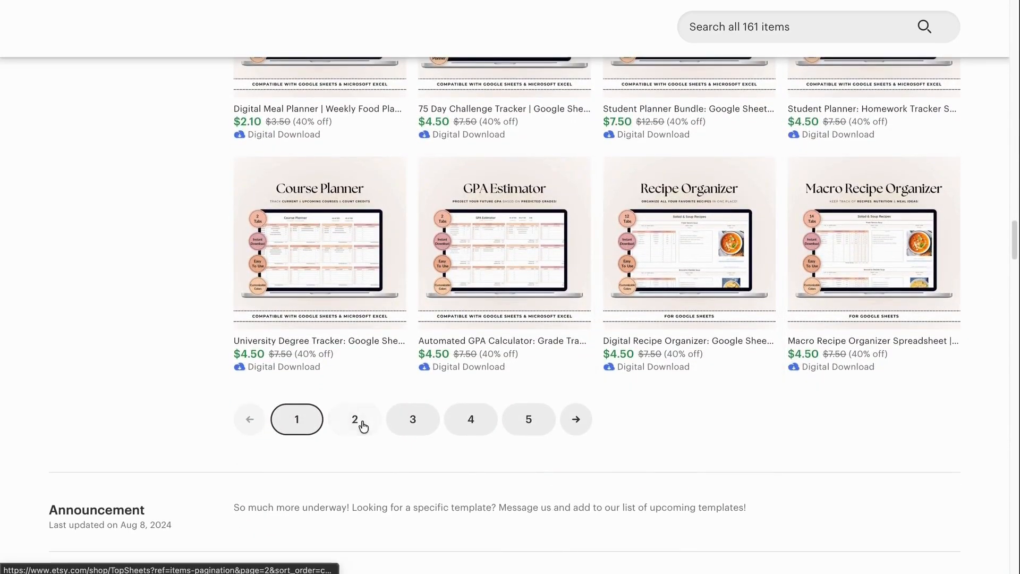
pyautogui.click(357, 418)
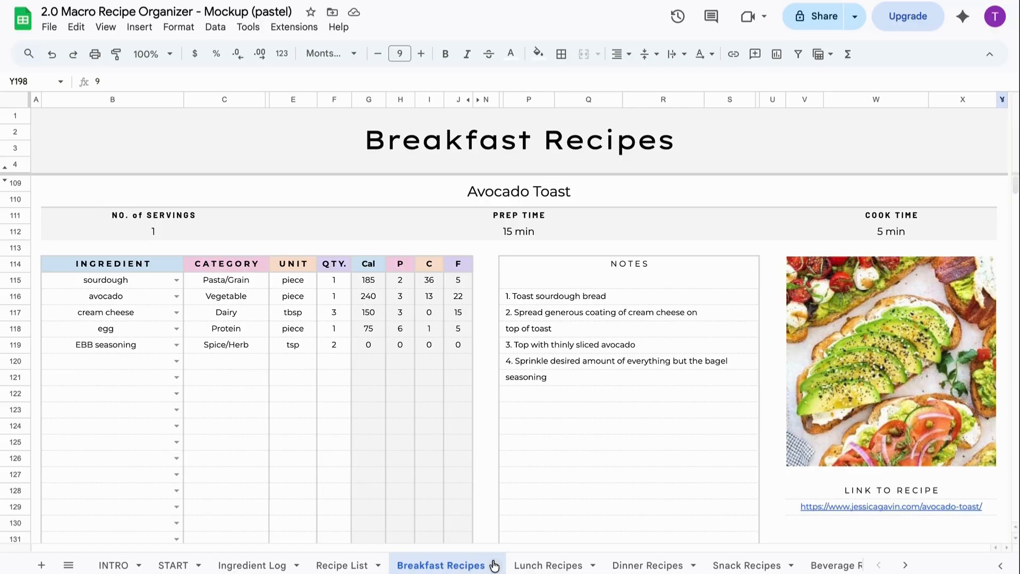
# - Look through the INTRO and START sheets, then bring up the Ingredient Log sheet
pyautogui.click(118, 565)
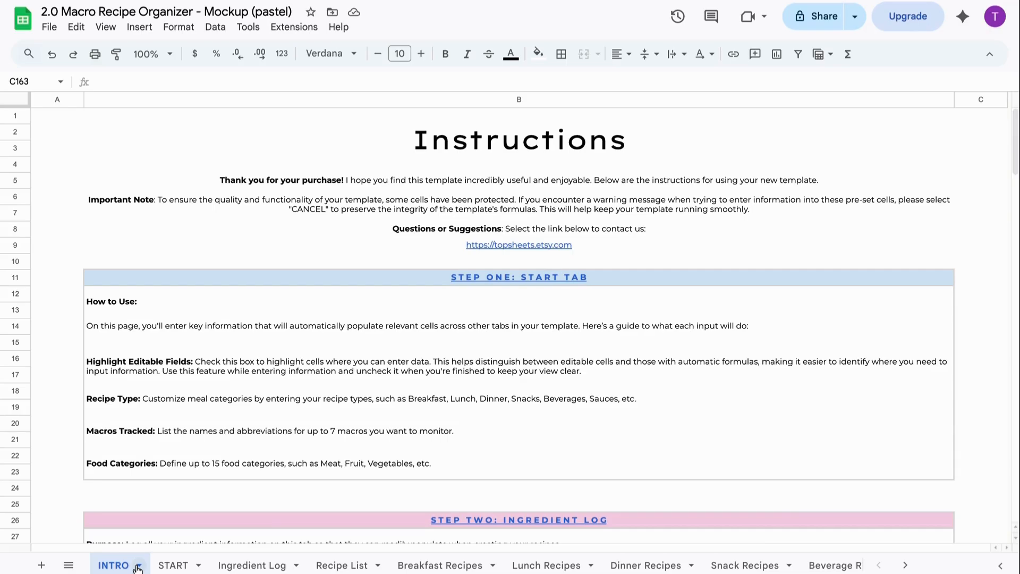
pyautogui.click(174, 566)
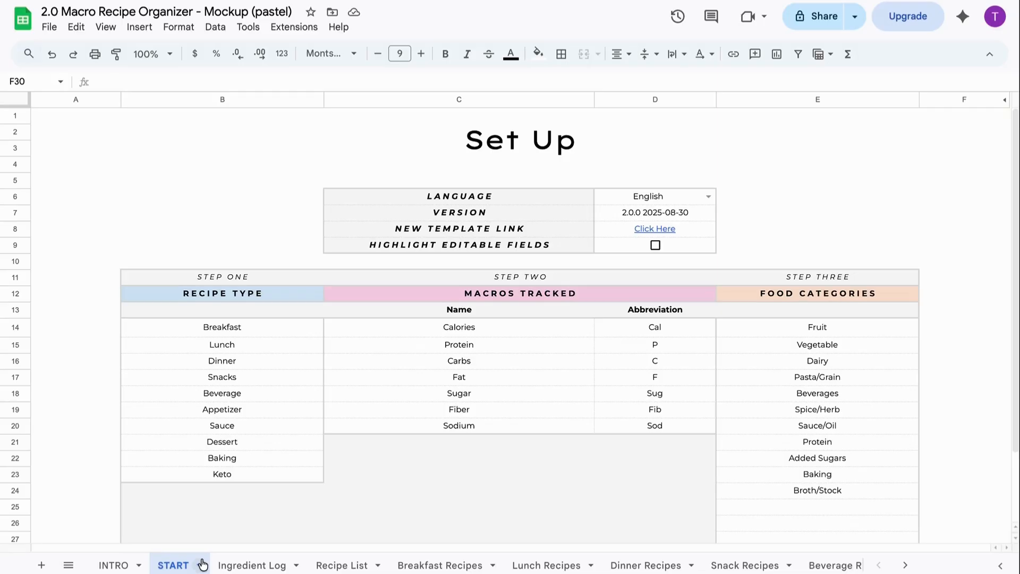
pyautogui.click(255, 566)
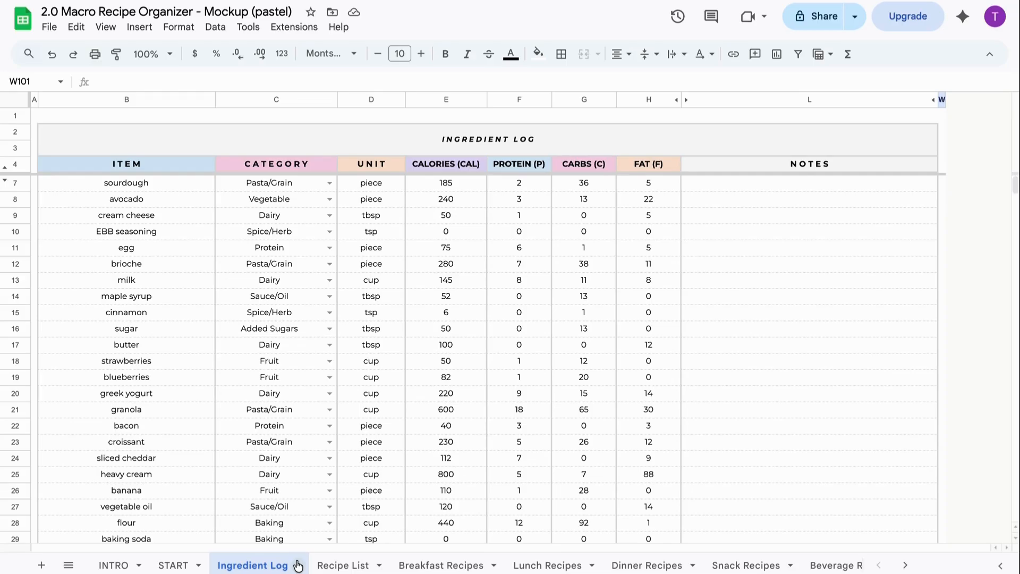
# - Visit the Recipe List, Breakfast, Lunch and Dinner Recipes sheets, then the Recipe Finder dashboard
pyautogui.click(339, 566)
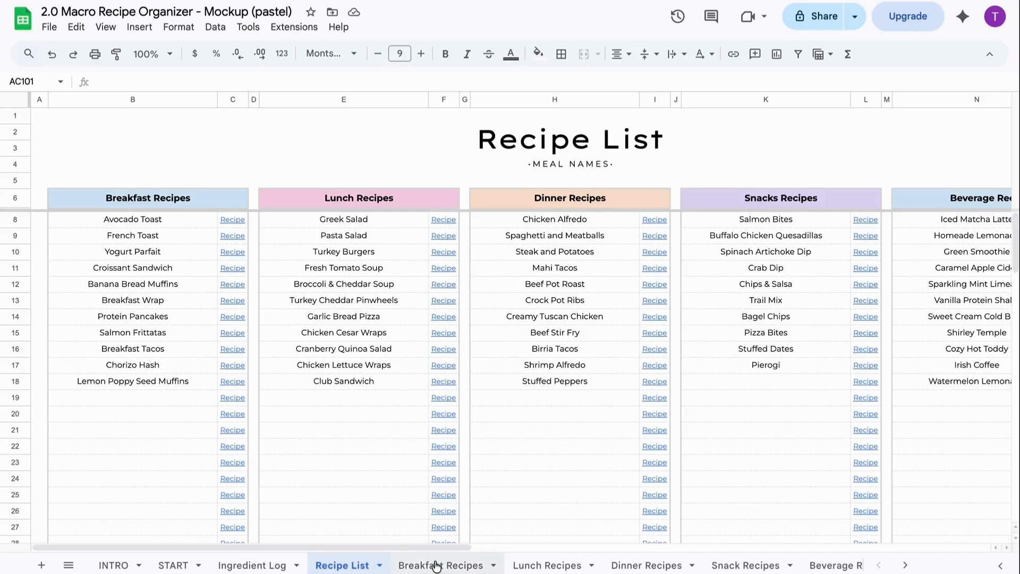
pyautogui.click(454, 565)
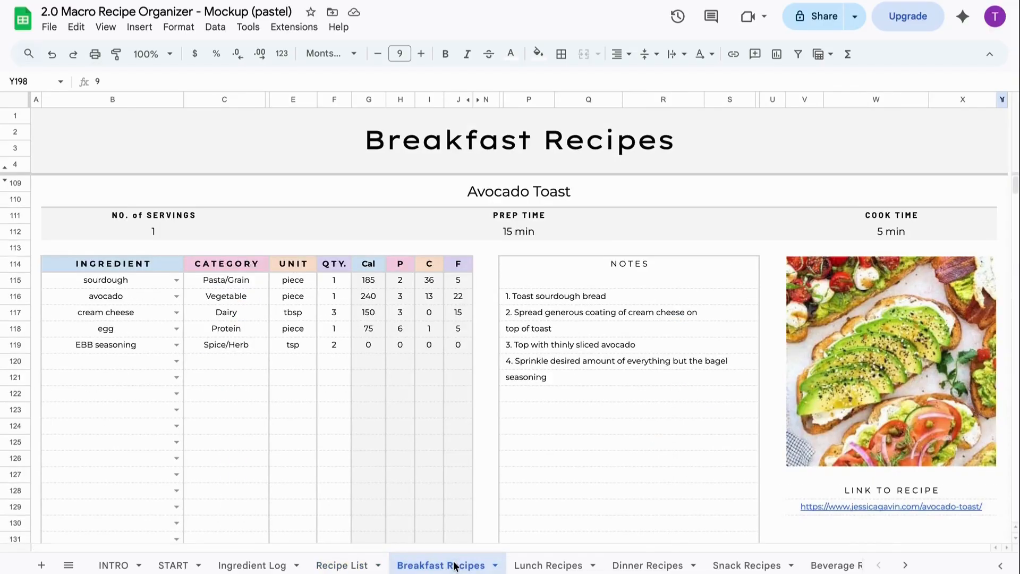
pyautogui.click(562, 567)
pyautogui.click(646, 566)
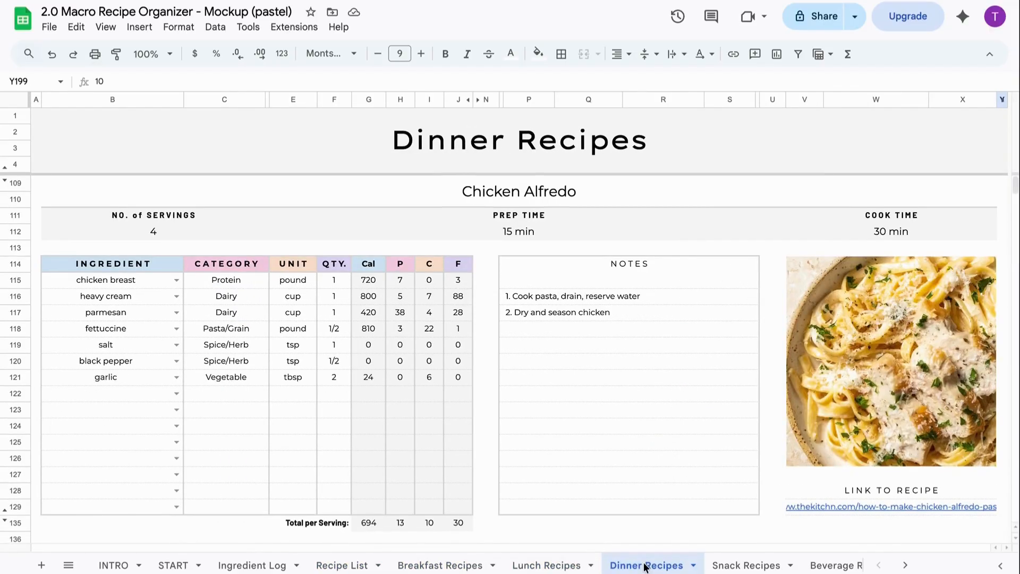
pyautogui.hscroll(10, 645, 566)
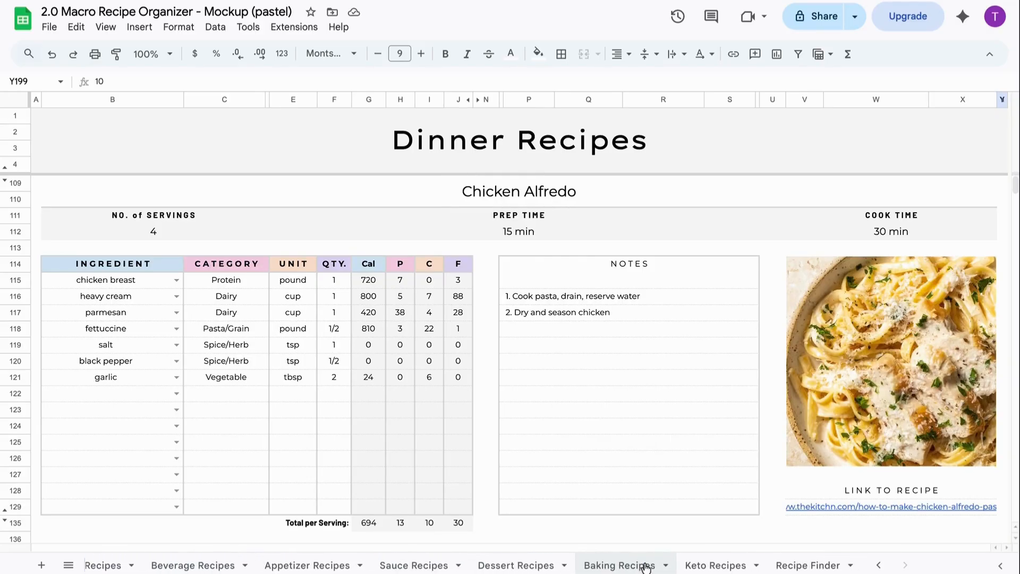
pyautogui.click(831, 567)
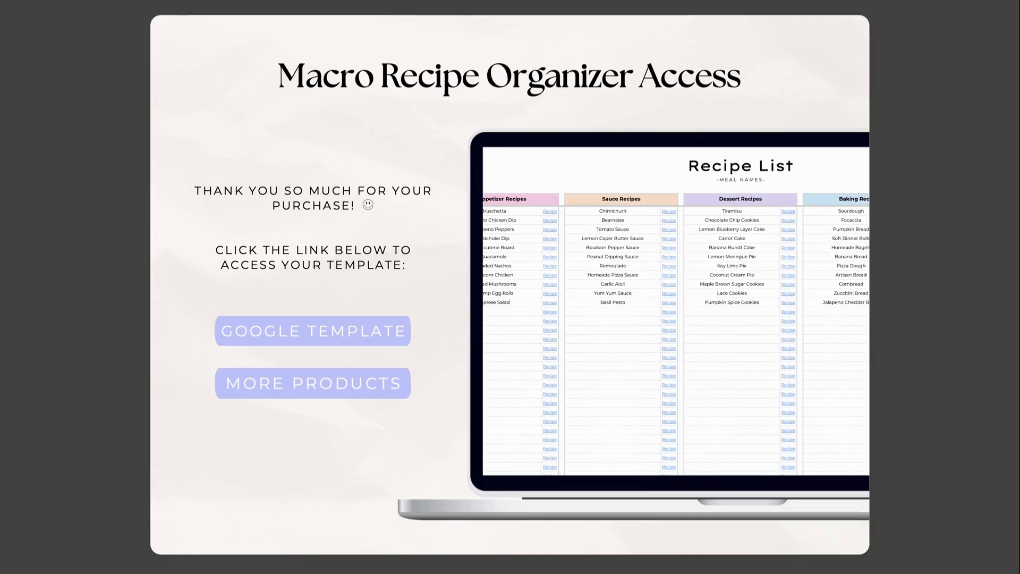
# - Follow the access guide's GOOGLE TEMPLATE link to the pastel template preview
pyautogui.click(400, 337)
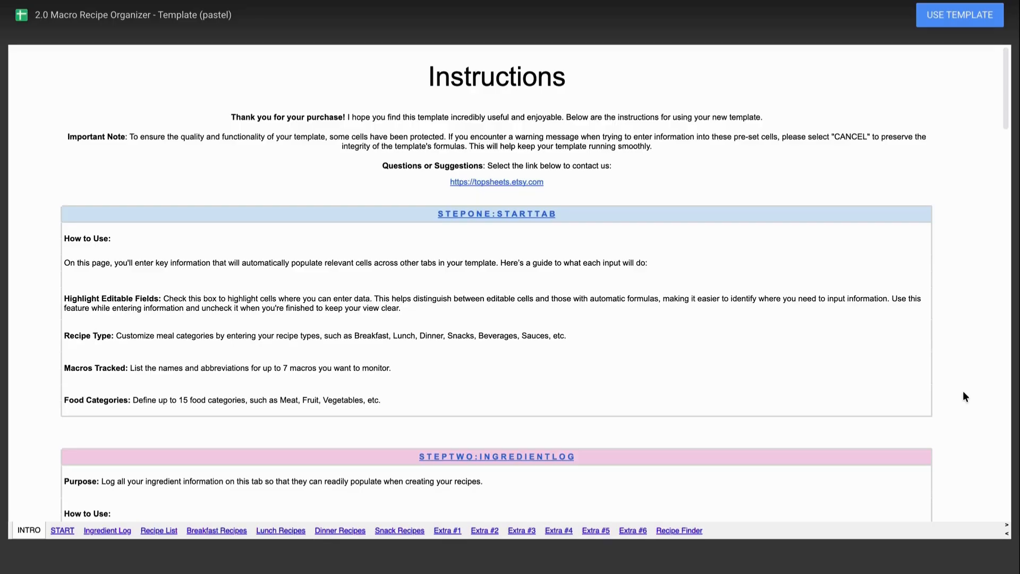
# - Copy the pastel template and trim ' - Template (pastel)' from the title, leaving 2.0 Macro Recipe Organizer
pyautogui.click(958, 24)
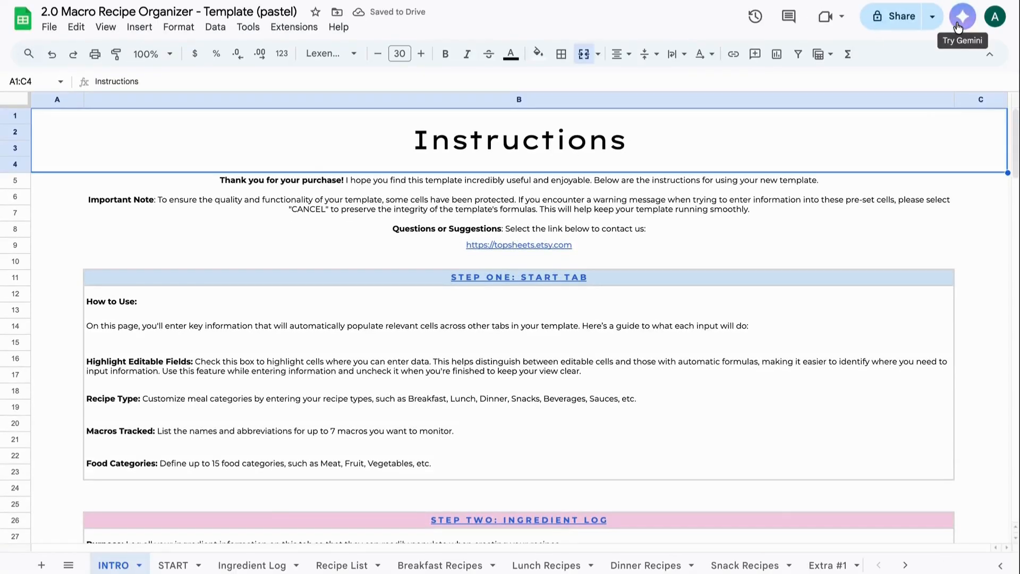
pyautogui.click(202, 11)
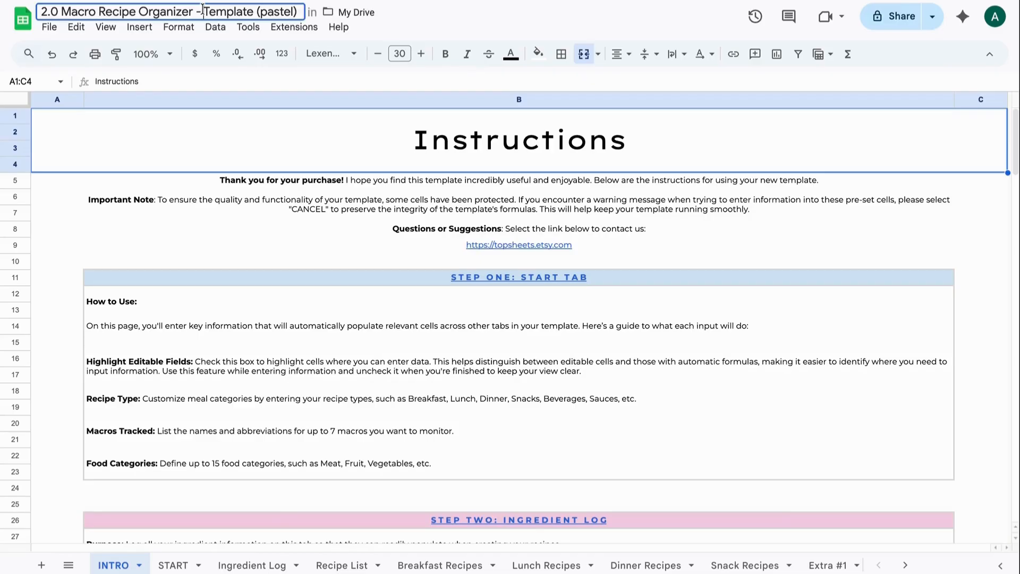
pyautogui.moveTo(194, 10); pyautogui.dragTo(304, 11)
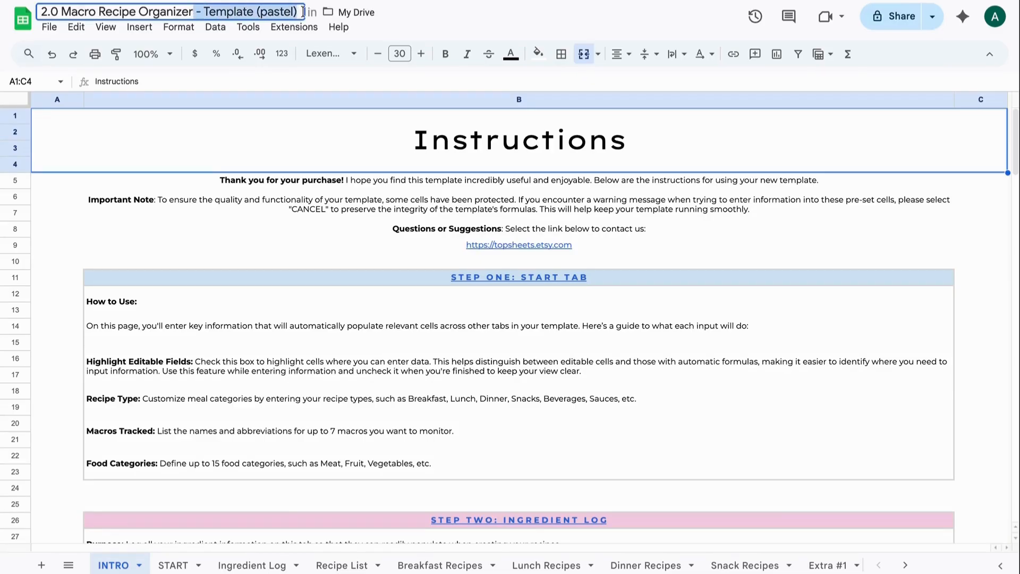
pyautogui.press('BackSpace')
pyautogui.press('Return')
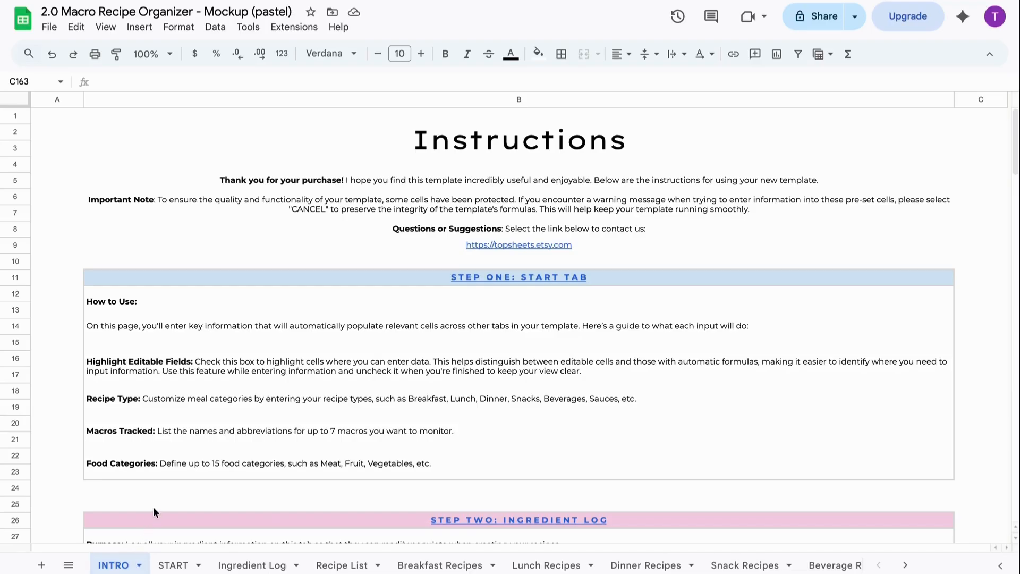
# - Read through the INTRO instructions, then switch to the START Set Up sheet
pyautogui.scroll(-6, 158, 499)
pyautogui.scroll(-3, 157, 499)
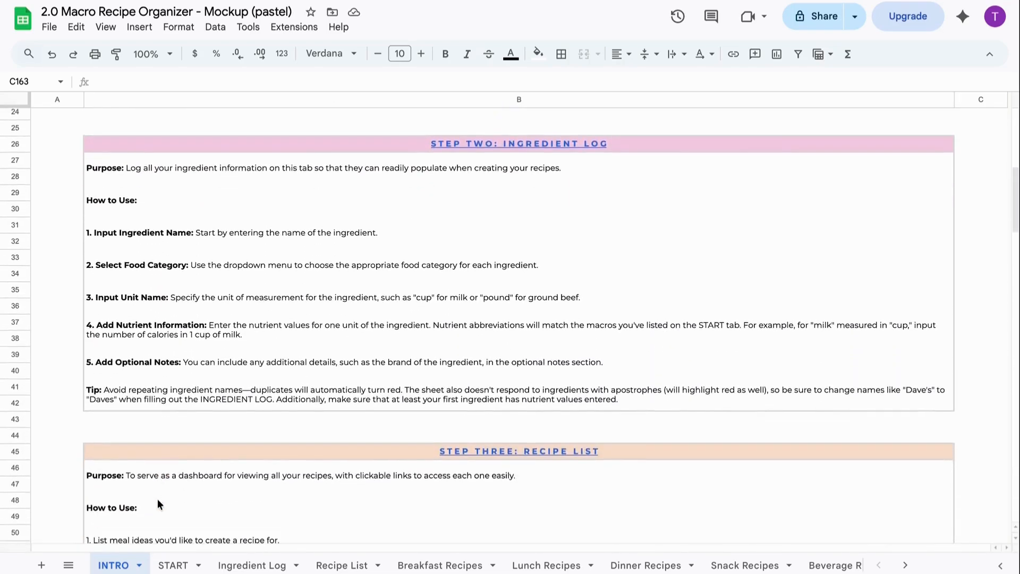
pyautogui.scroll(6, 157, 499)
pyautogui.scroll(3, 157, 499)
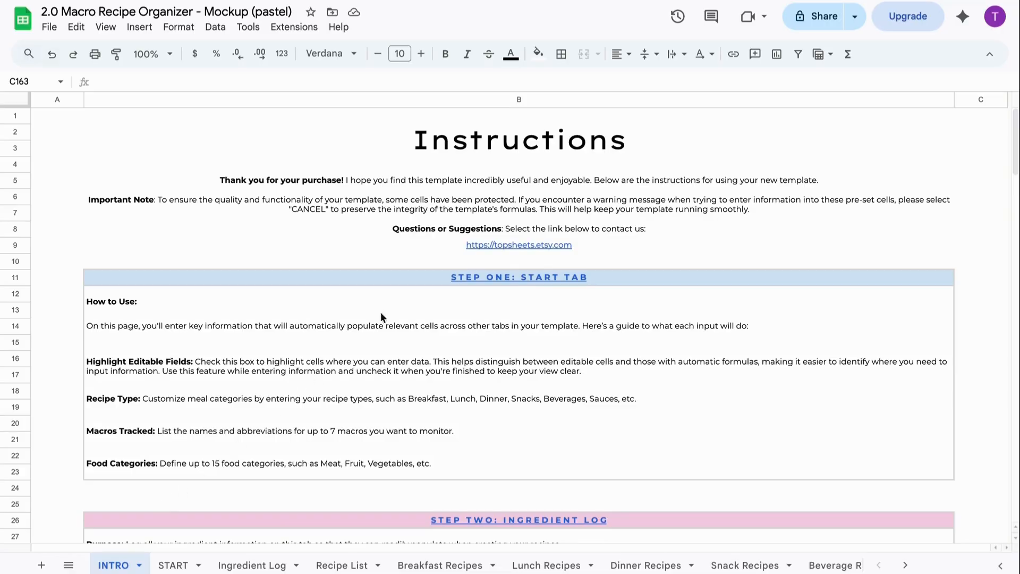
pyautogui.moveTo(482, 245)
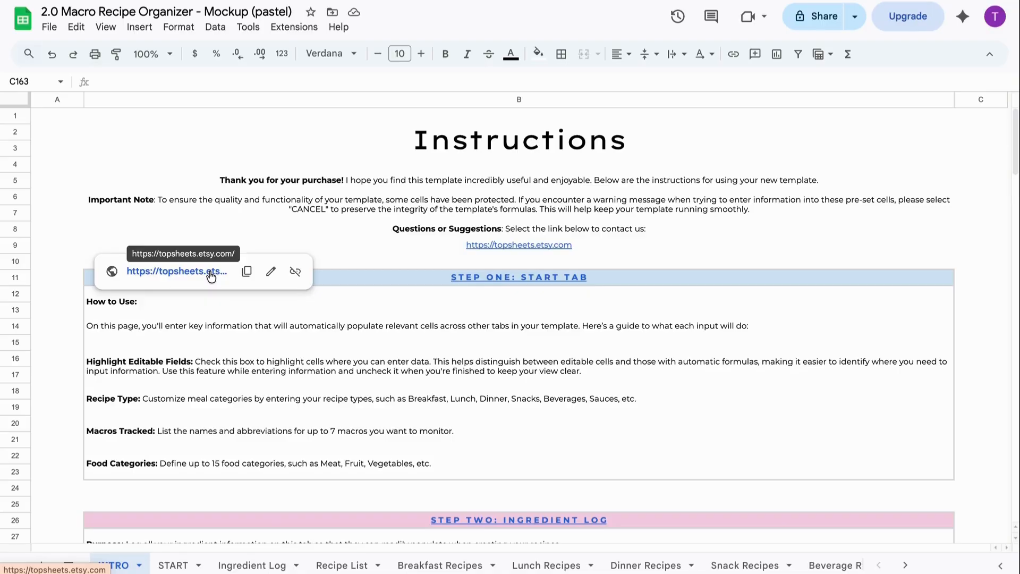
pyautogui.click(177, 566)
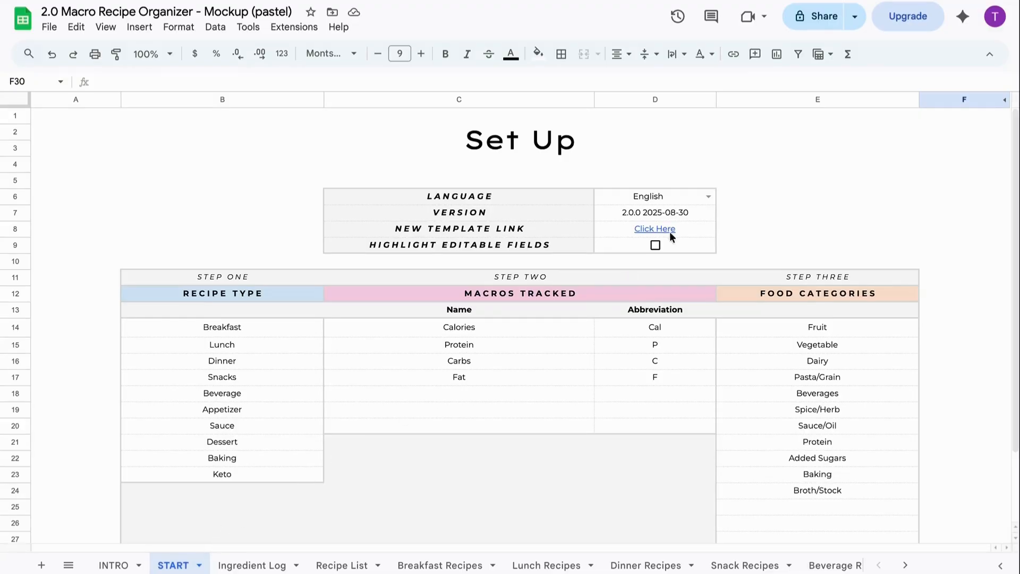
# - Keep English as the organizer language on the START sheet
pyautogui.click(707, 196)
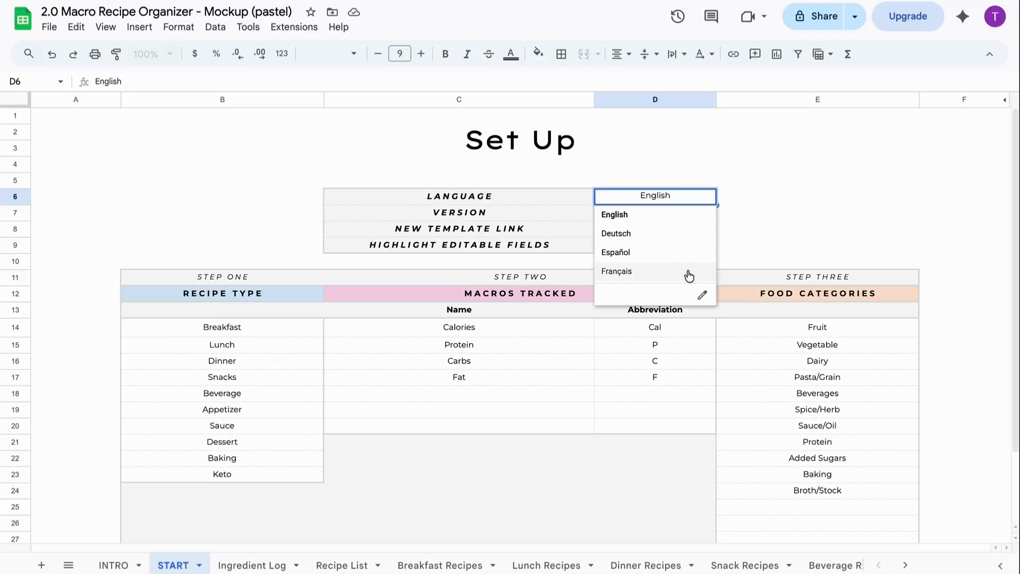
pyautogui.click(691, 214)
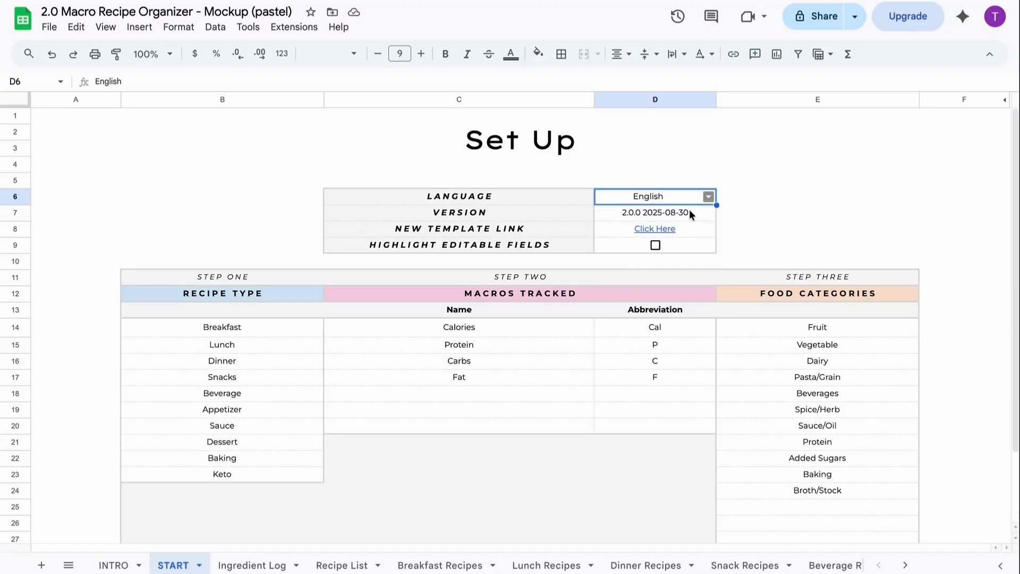
pyautogui.click(690, 211)
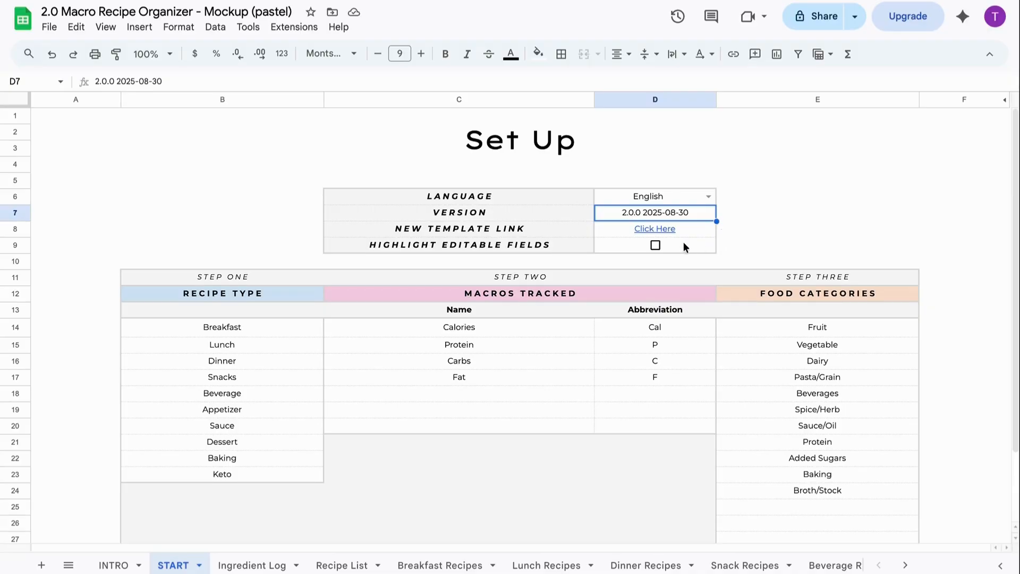
# - Cancel the protected-range warning and leave Highlight Editable Fields in D9 unchecked
pyautogui.click(655, 245)
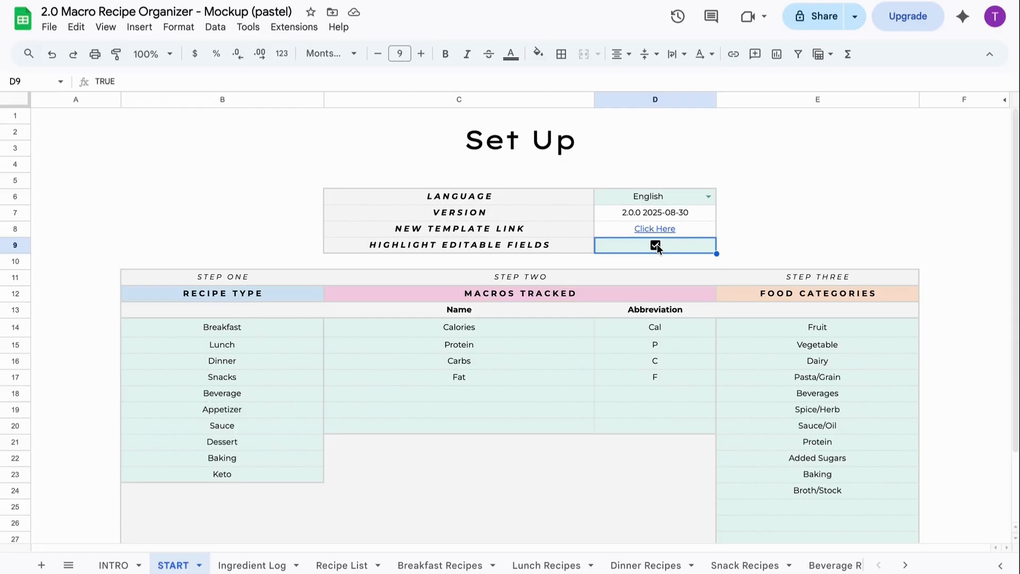
pyautogui.click(621, 295)
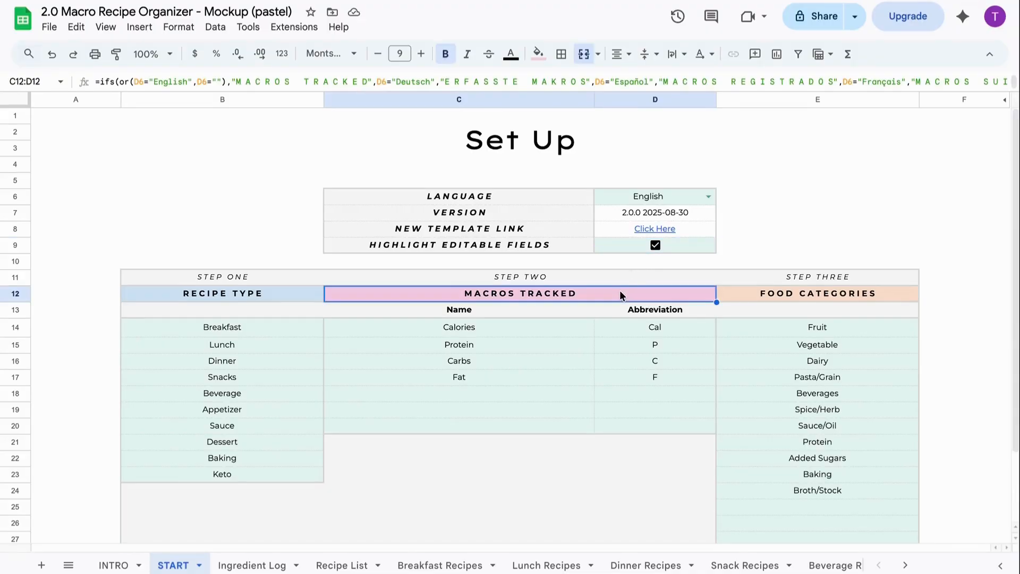
pyautogui.press('Delete')
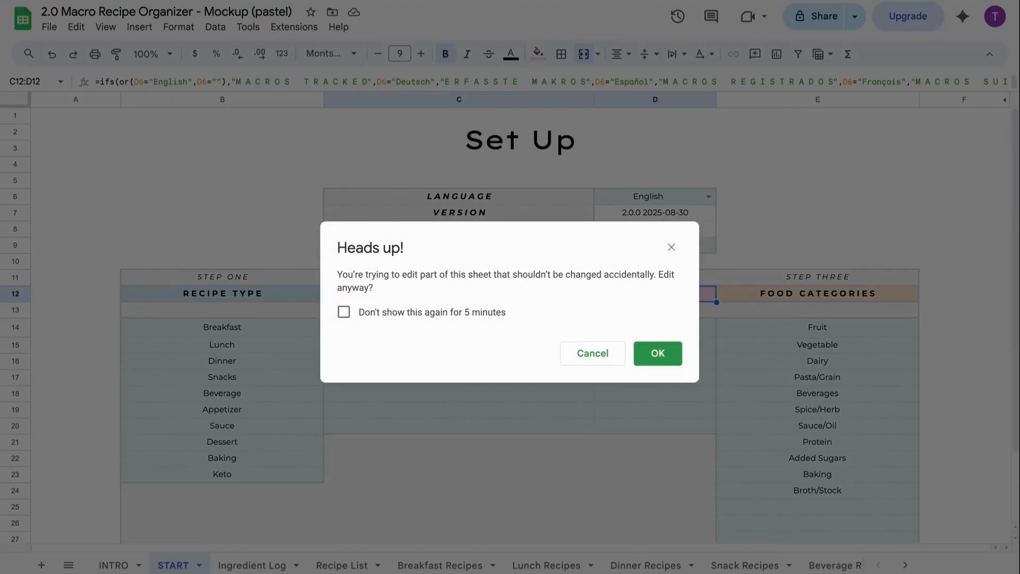
pyautogui.click(600, 354)
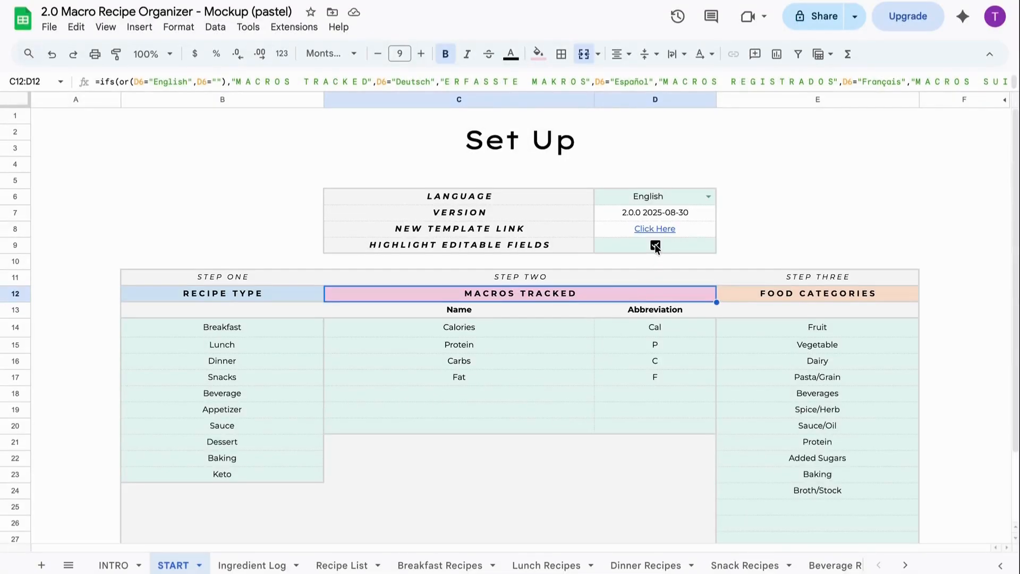
pyautogui.click(655, 245)
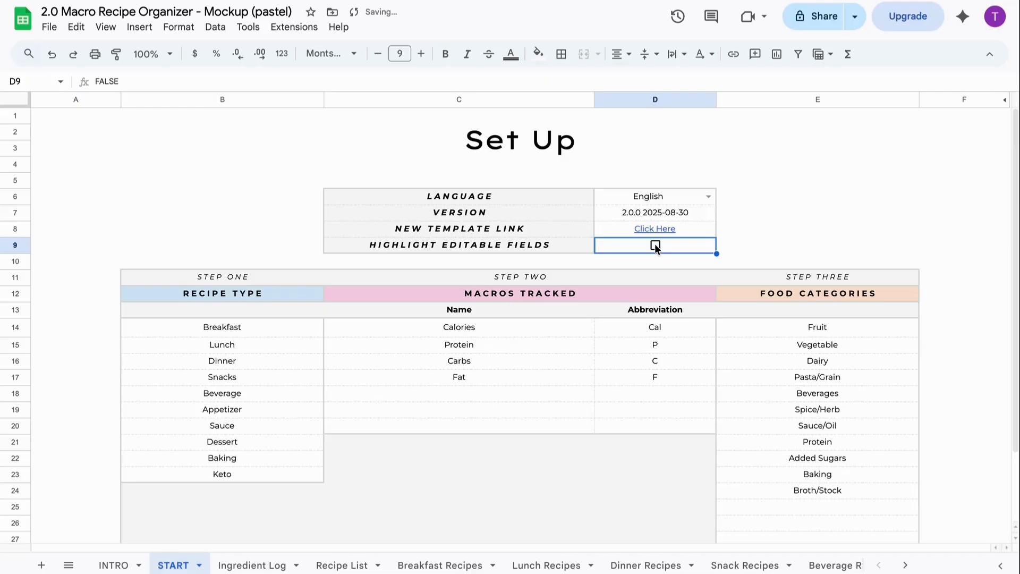
pyautogui.scroll(-1, 655, 247)
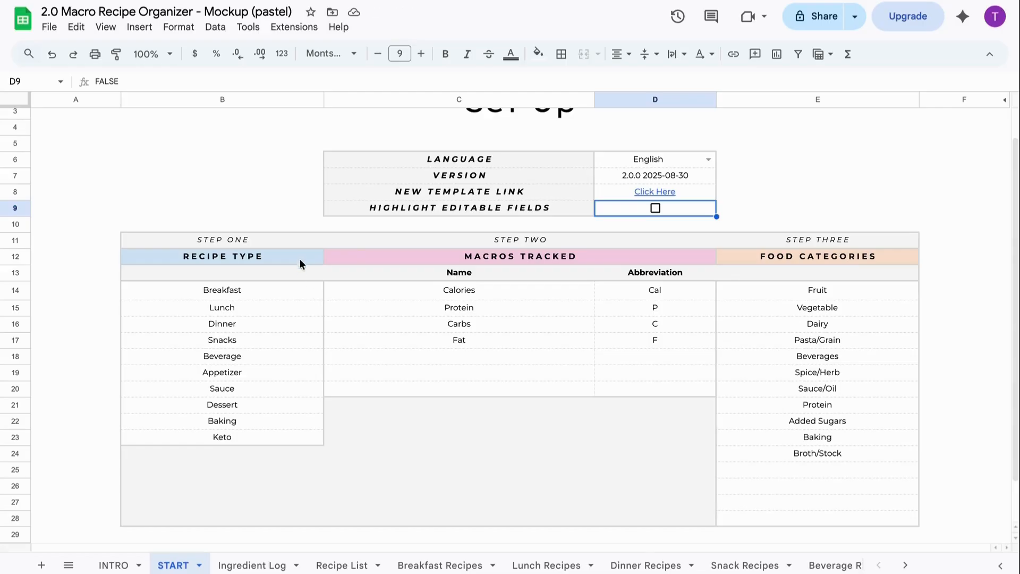
# - Replace the Keto recipe type in B23 with Soups & Salads
pyautogui.click(261, 436)
pyautogui.write('Soup')
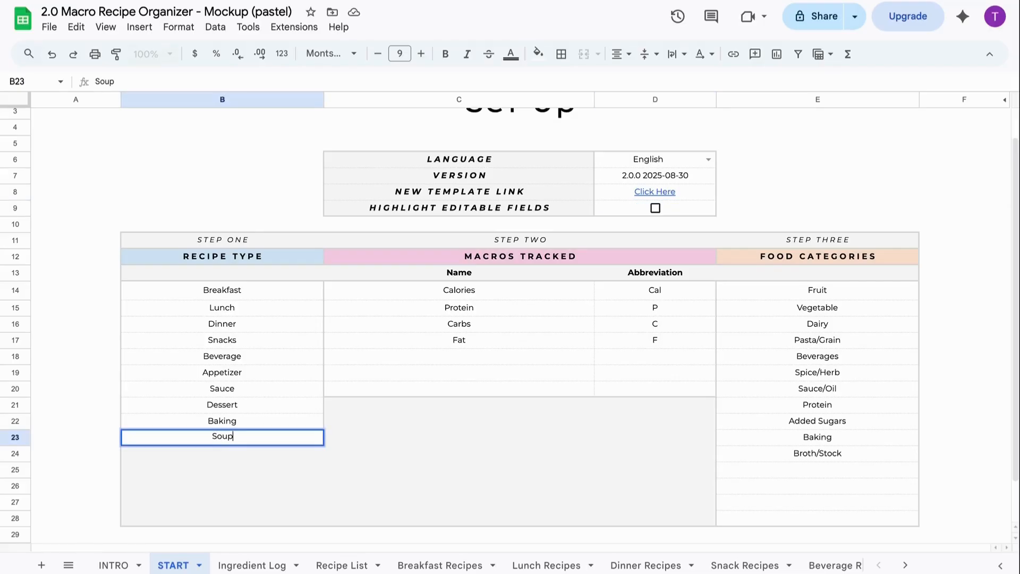
pyautogui.write('s & Salads')
pyautogui.press('Return')
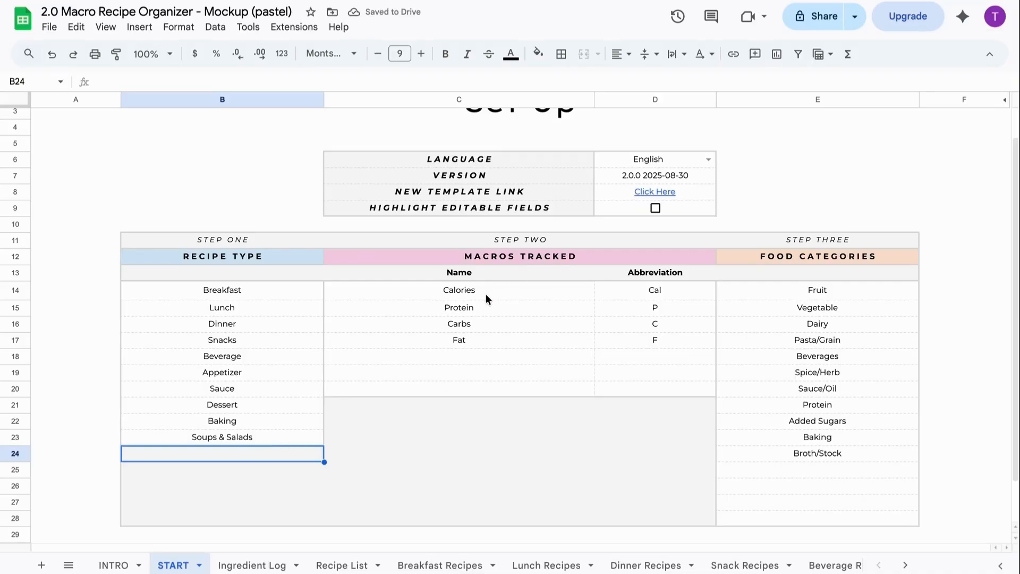
pyautogui.click(476, 357)
# - Add Sugar, Fiber and Sodium as macro names in C18:C20
pyautogui.write('Sugar')
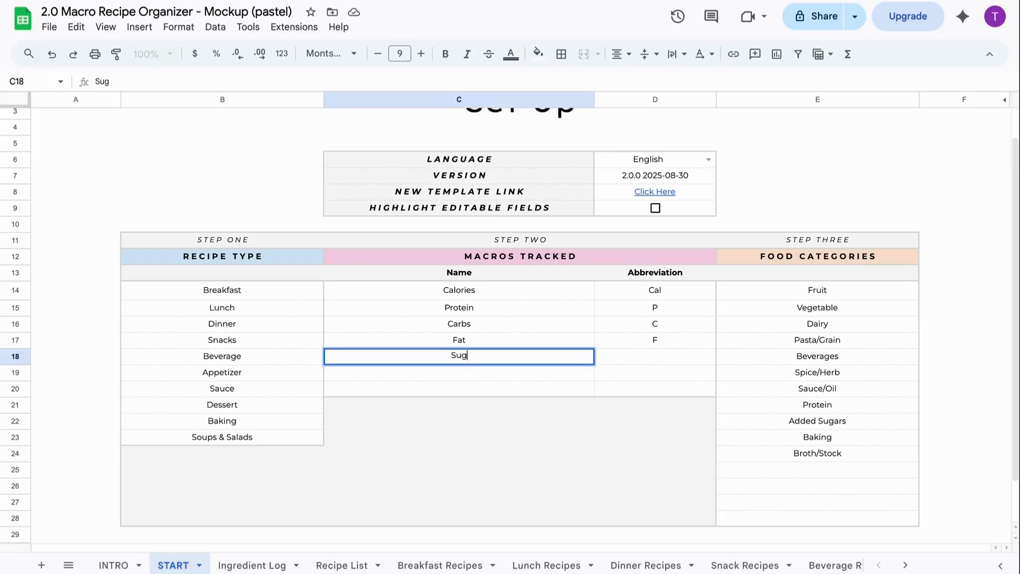
pyautogui.press('Return')
pyautogui.write('Fiber')
pyautogui.press('Return')
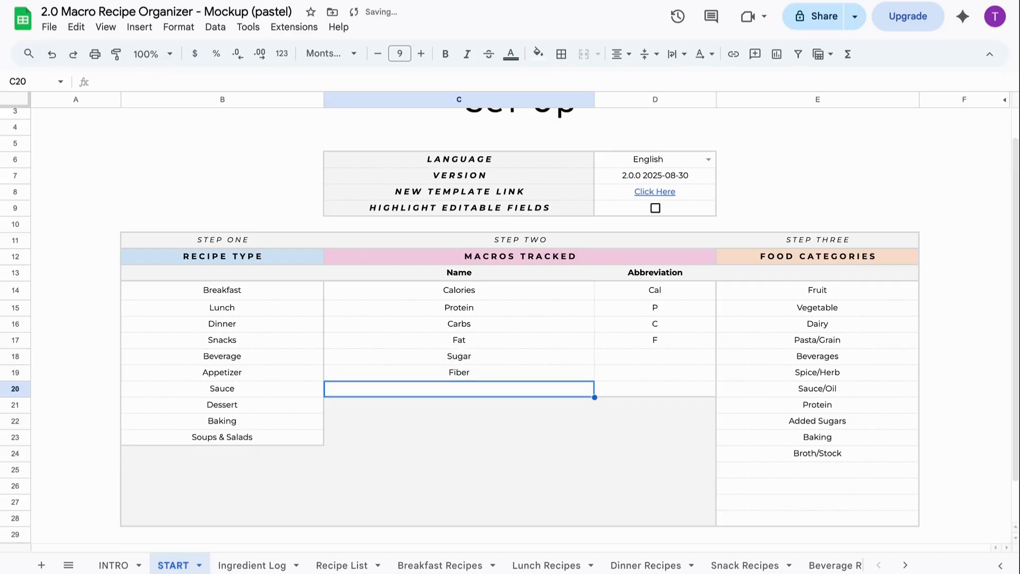
pyautogui.write('Sodium')
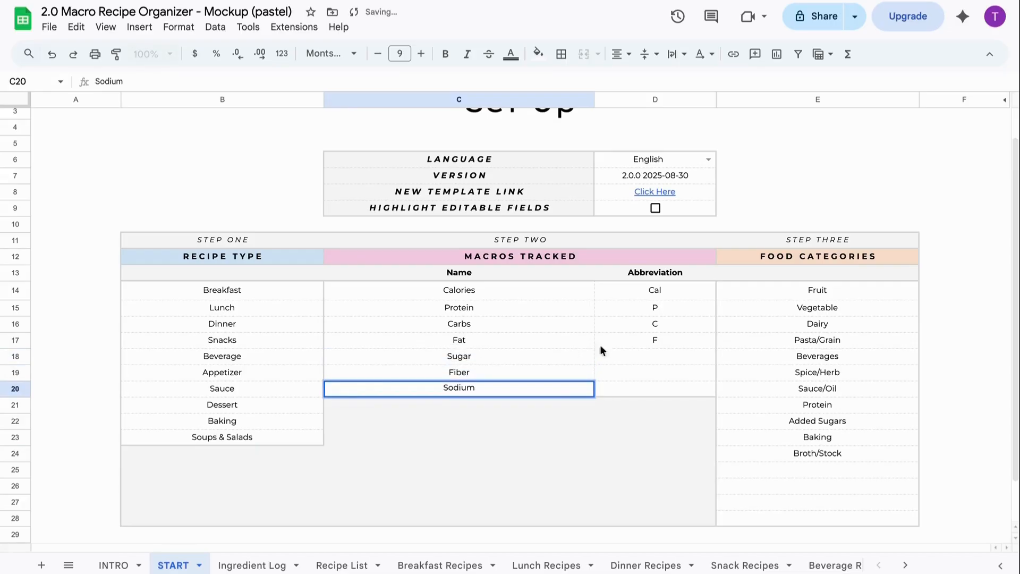
# - Enter their abbreviations Sug, Fib and Sod in D18:D20
pyautogui.click(657, 357)
pyautogui.write('Sug')
pyautogui.press('Return')
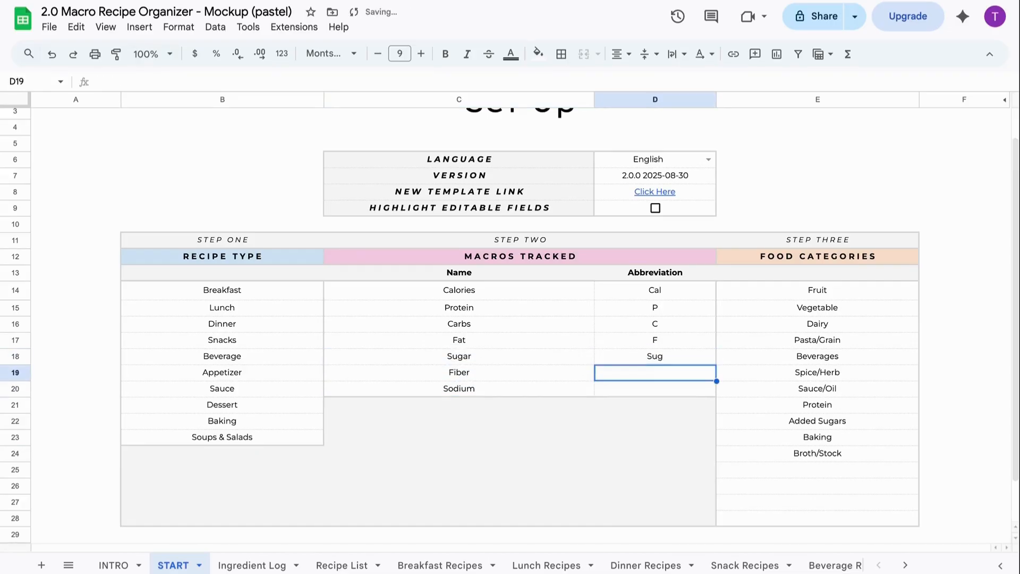
pyautogui.write('Fib')
pyautogui.press('Return')
pyautogui.write('Sod')
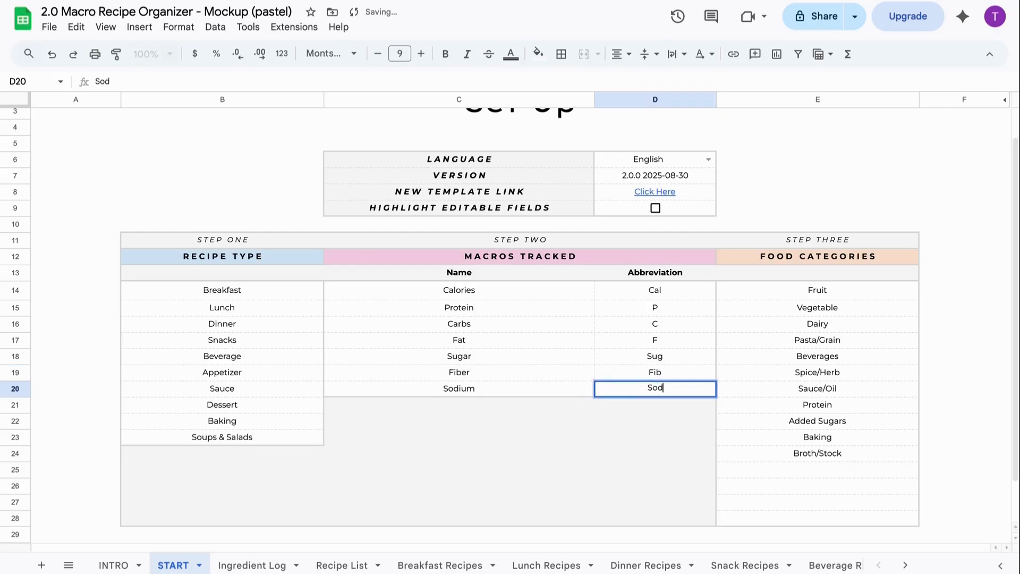
pyautogui.press('Return')
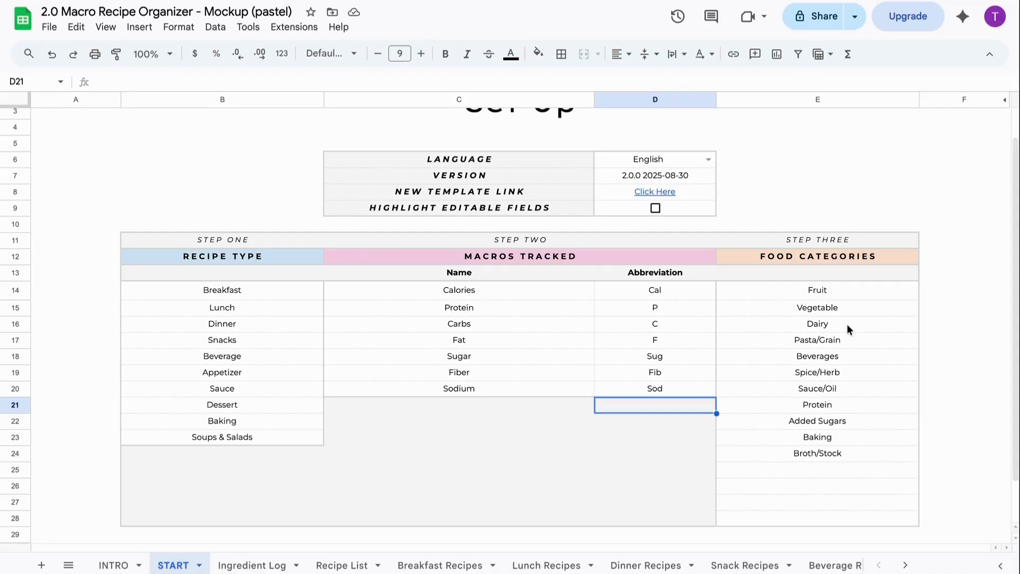
# - On the Ingredient Log, enter sourdough in B7 with category Pasta/Grain
pyautogui.click(254, 565)
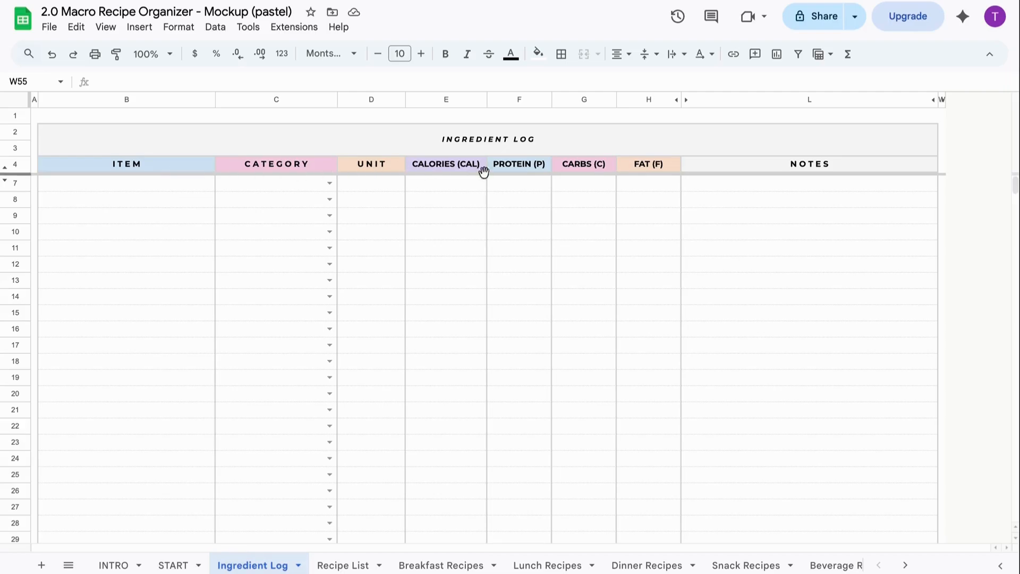
pyautogui.click(193, 183)
pyautogui.write('so')
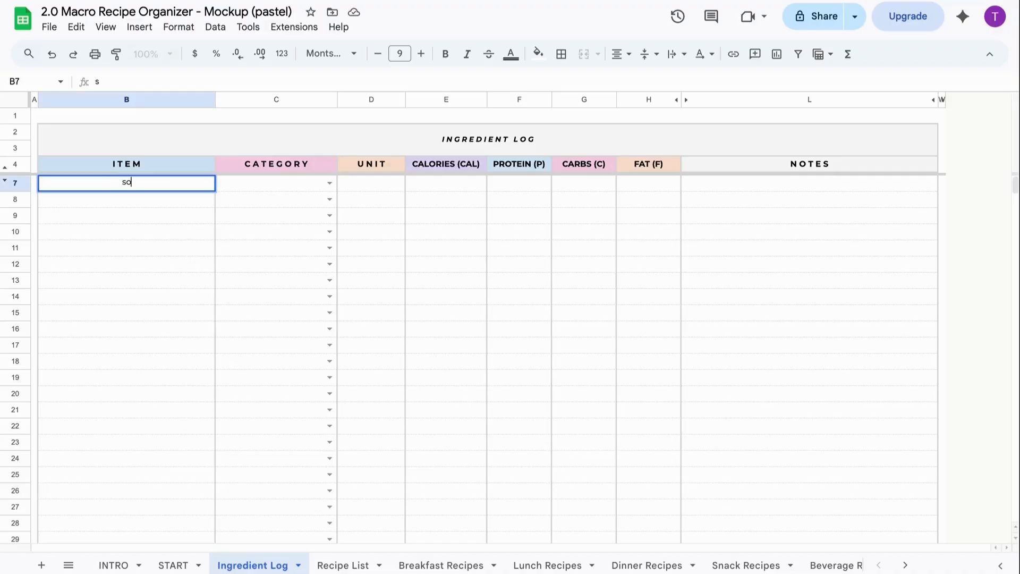
pyautogui.write('urdough')
pyautogui.click(331, 183)
pyautogui.click(296, 314)
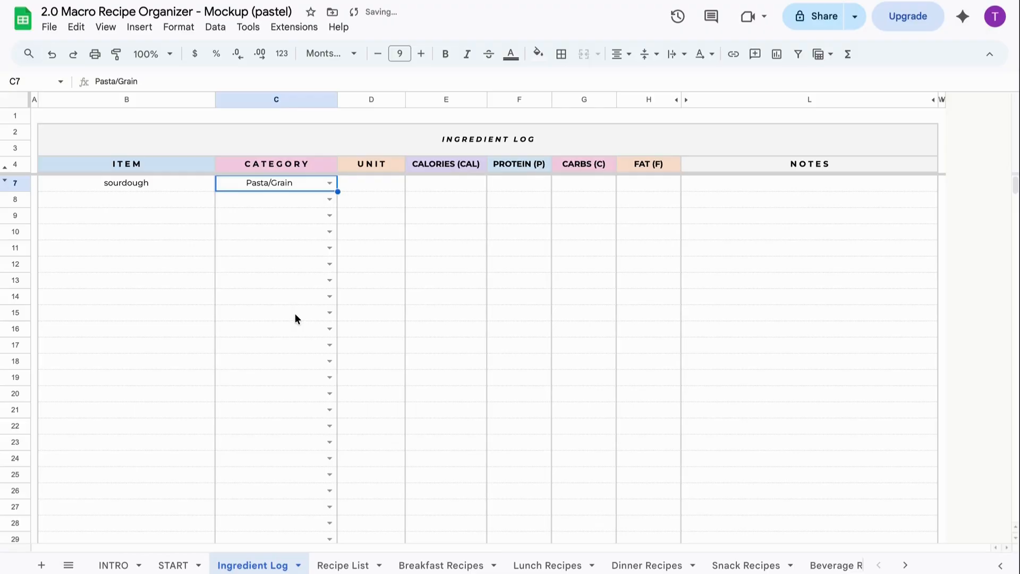
# - Give sourdough unit piece, 185 calories, 2 protein, 36 carbs and 5 fat
pyautogui.click(386, 182)
pyautogui.write('p')
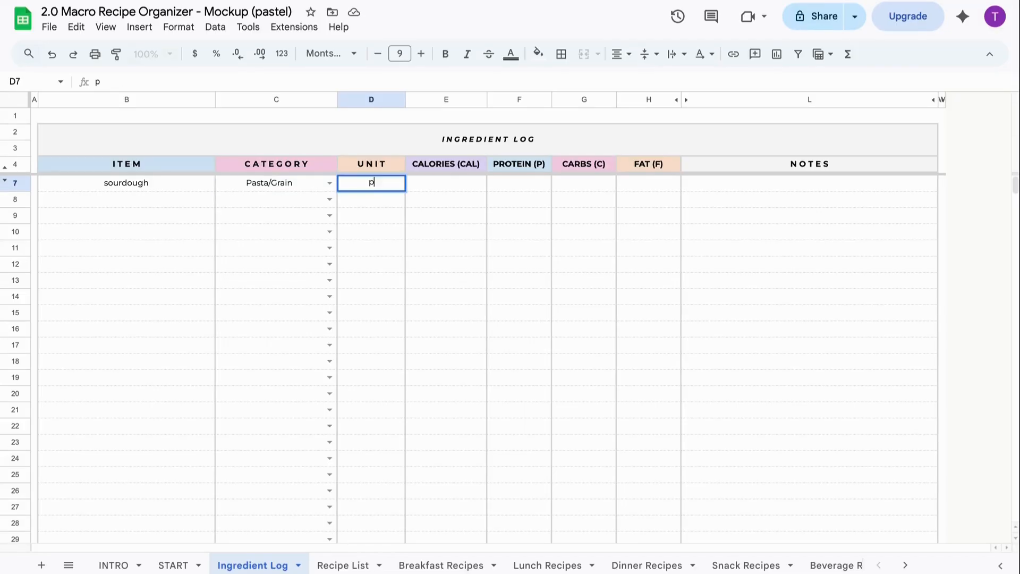
pyautogui.write('iece')
pyautogui.click(457, 183)
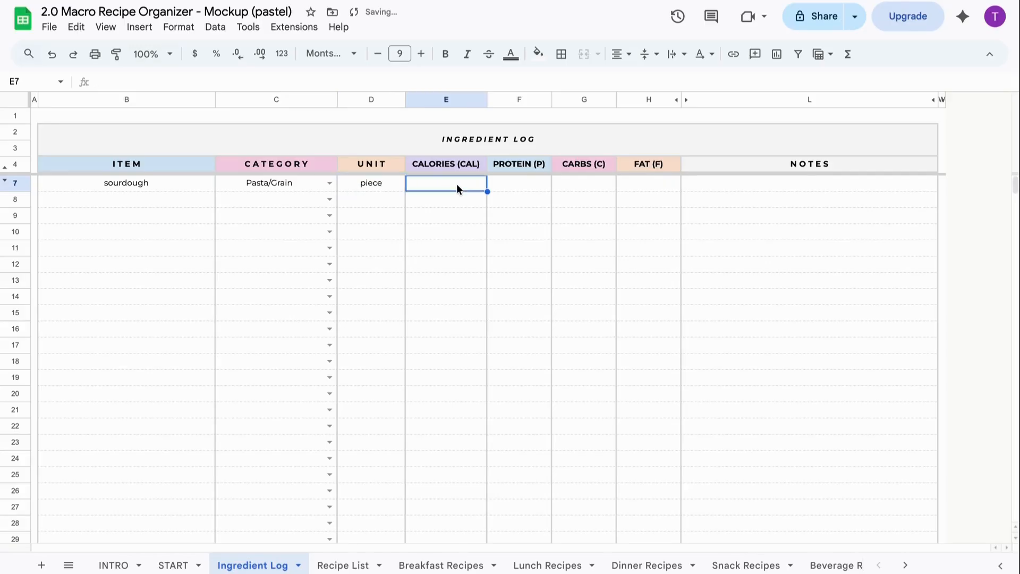
pyautogui.write('185')
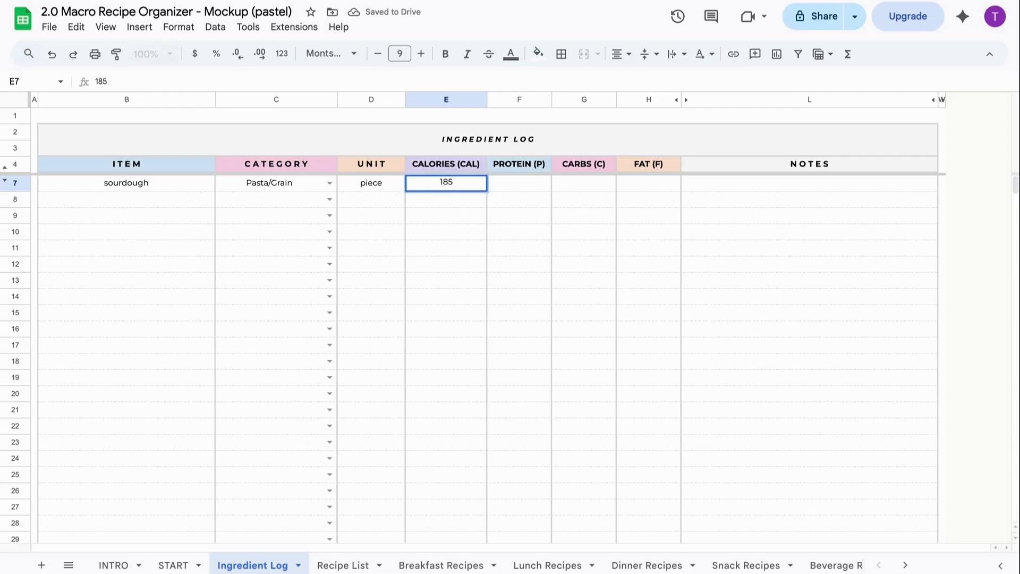
pyautogui.press('Tab')
pyautogui.write('2')
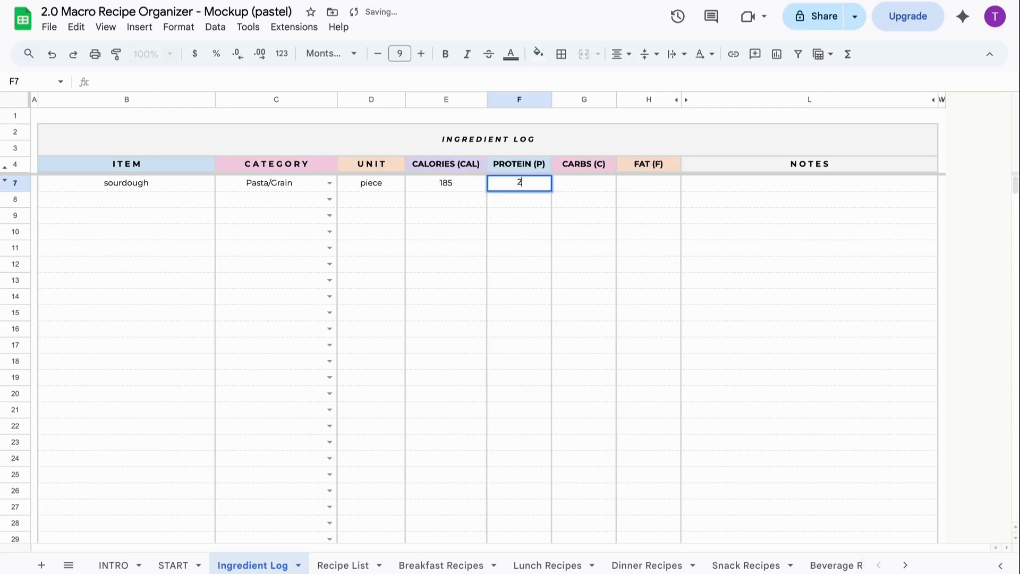
pyautogui.press('Tab')
pyautogui.write('3')
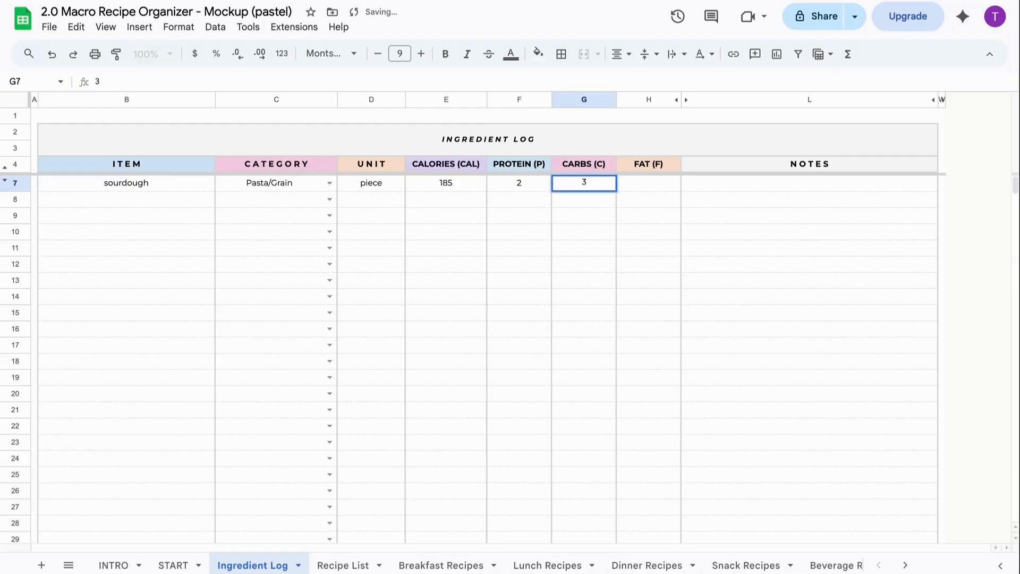
pyautogui.write('6')
pyautogui.press('Tab')
pyautogui.write('5')
pyautogui.press('Tab')
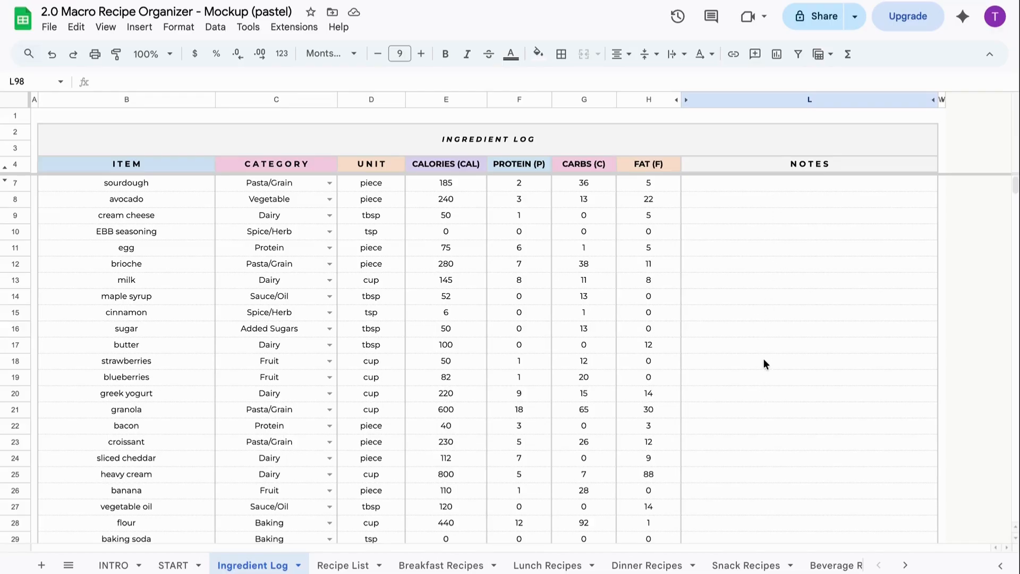
# - Enter almond milk again in row 80 below lemon juice by accepting the autocomplete
pyautogui.scroll(-6, 766, 364)
pyautogui.scroll(-12, 764, 360)
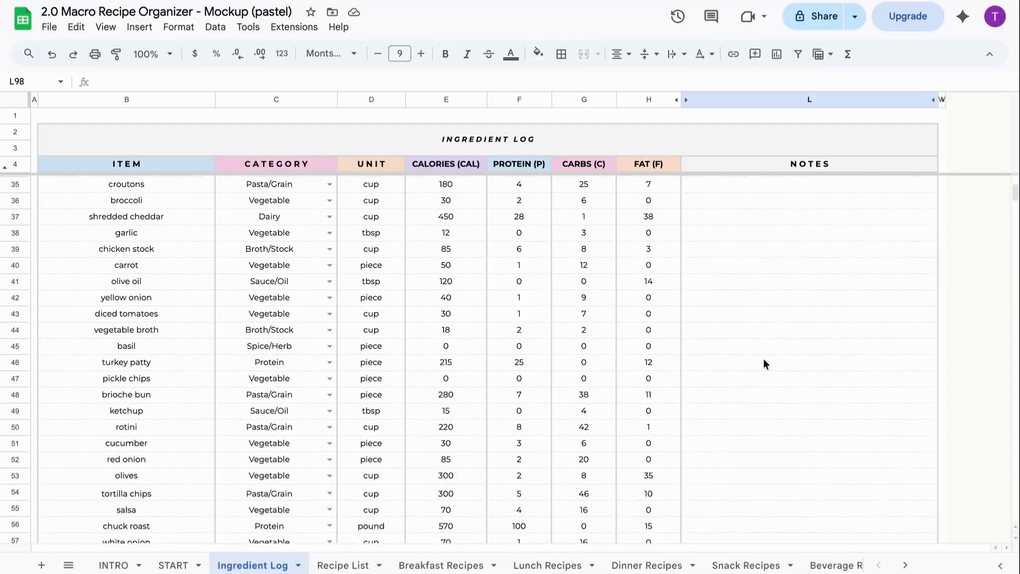
pyautogui.scroll(-1, 764, 364)
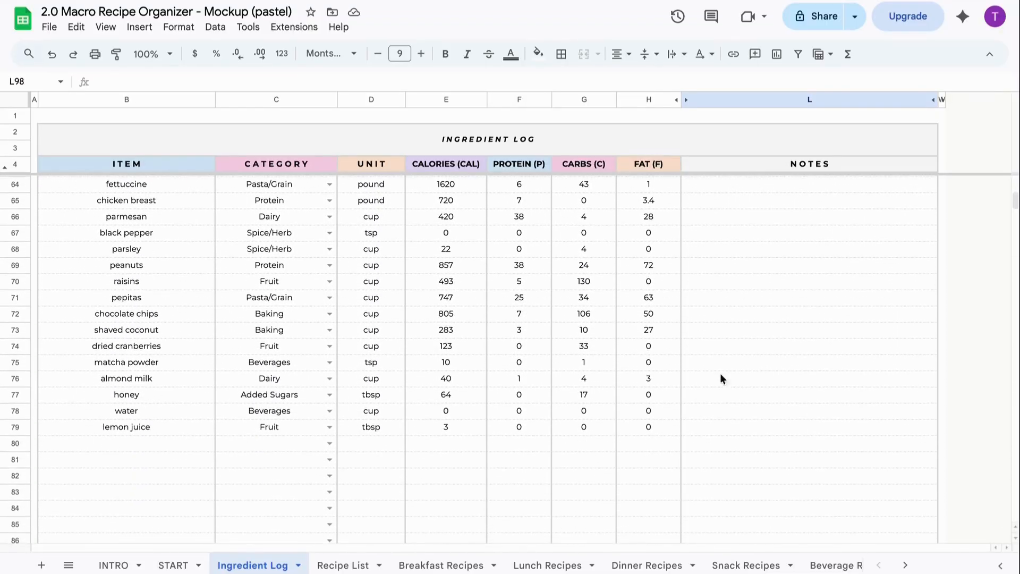
pyautogui.click(176, 450)
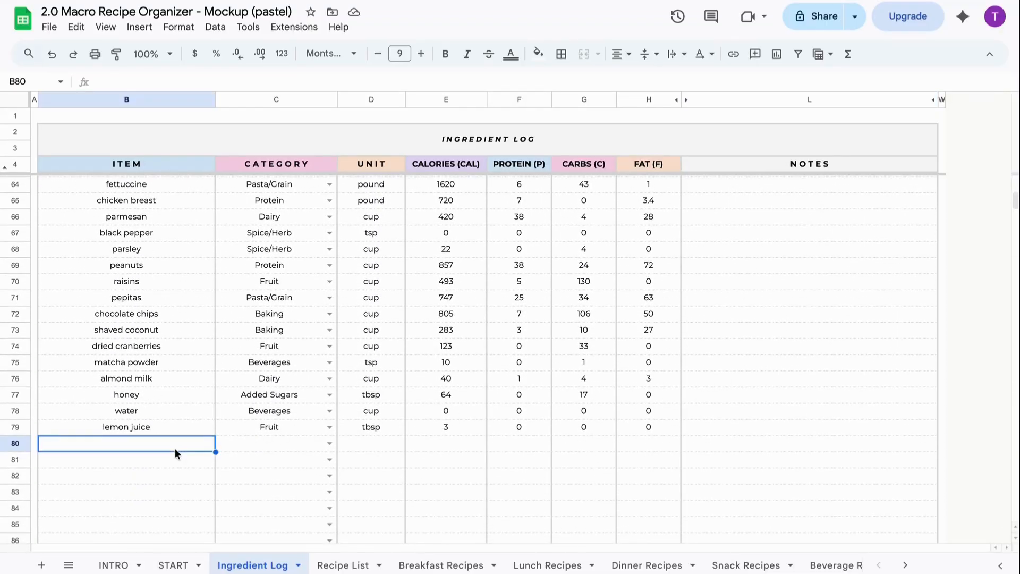
pyautogui.write('almond milk')
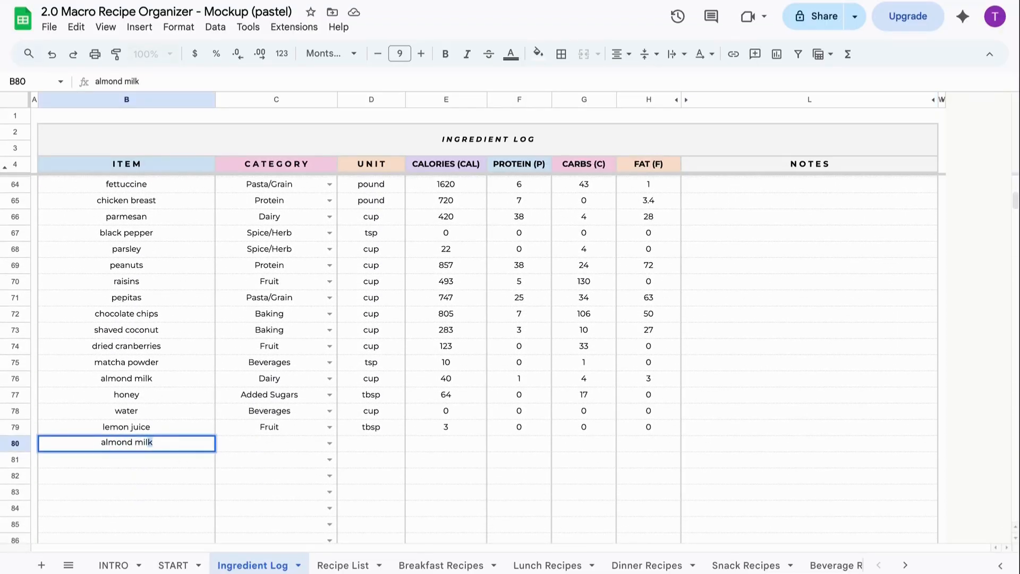
pyautogui.press('Return')
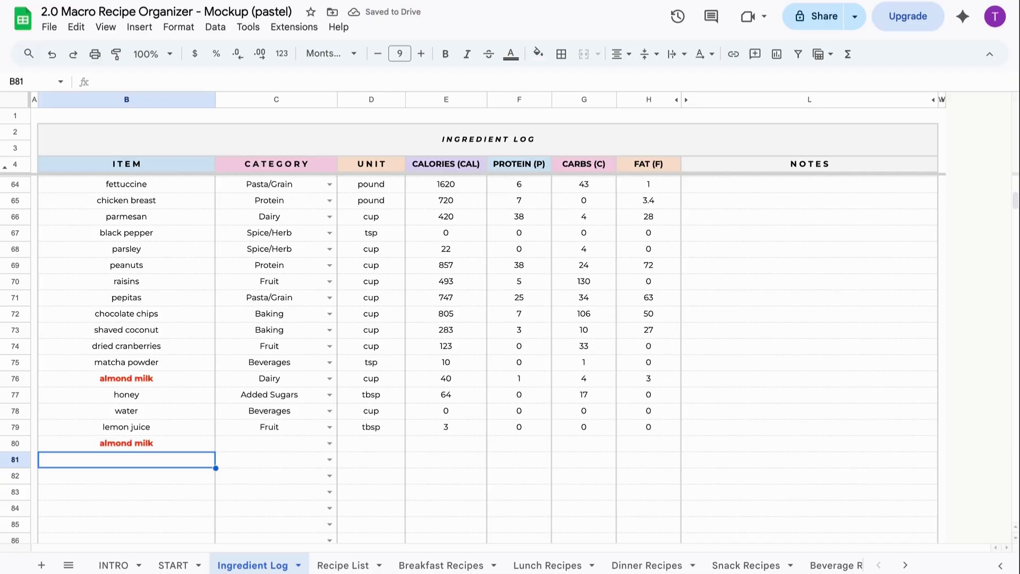
# - Replace the duplicate almond milk in B80 with Daves Hot, dropping the apostrophe
pyautogui.click(126, 440)
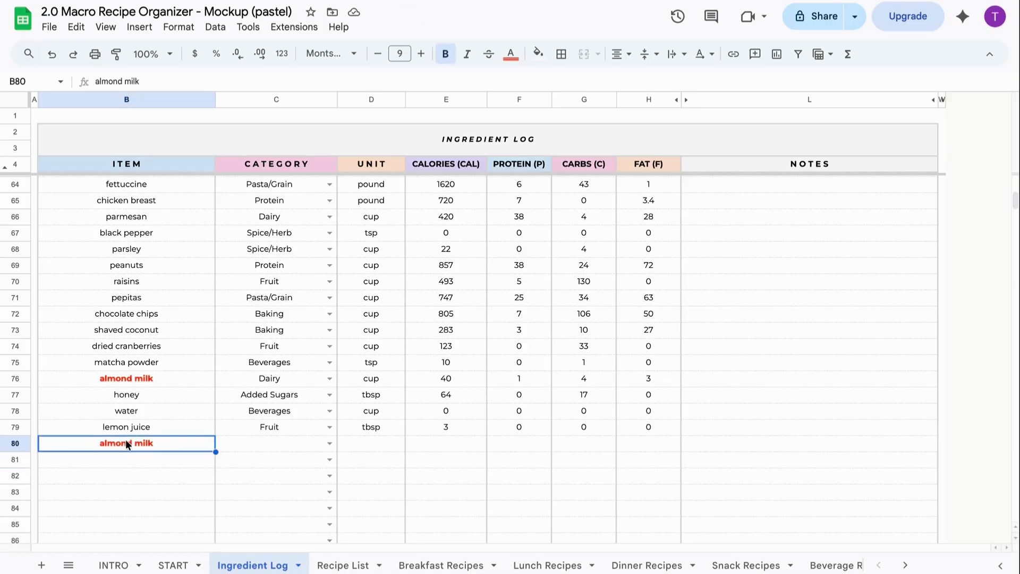
pyautogui.press('Delete')
pyautogui.write('Dave')
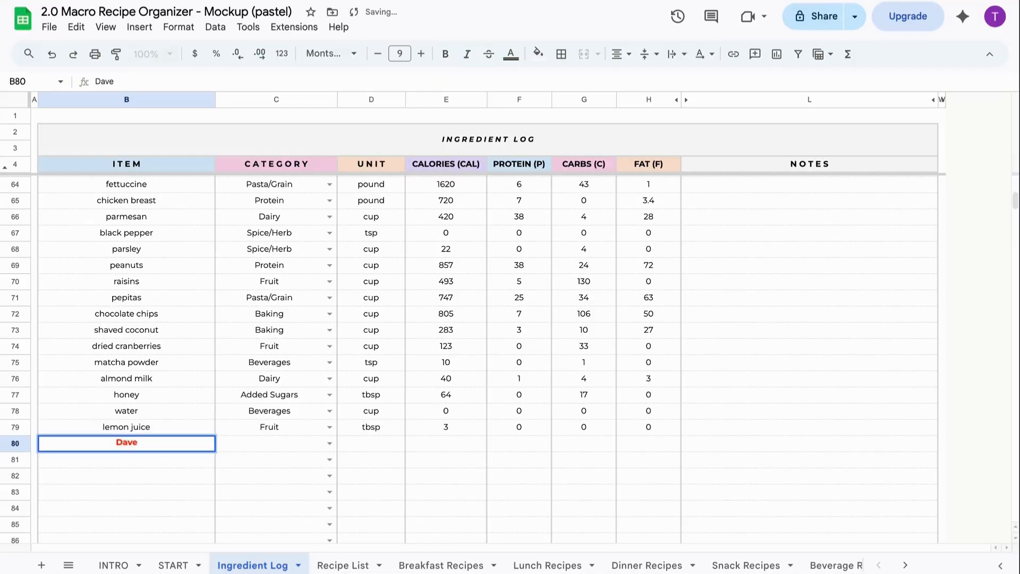
pyautogui.write("'s Hot")
pyautogui.press('Return')
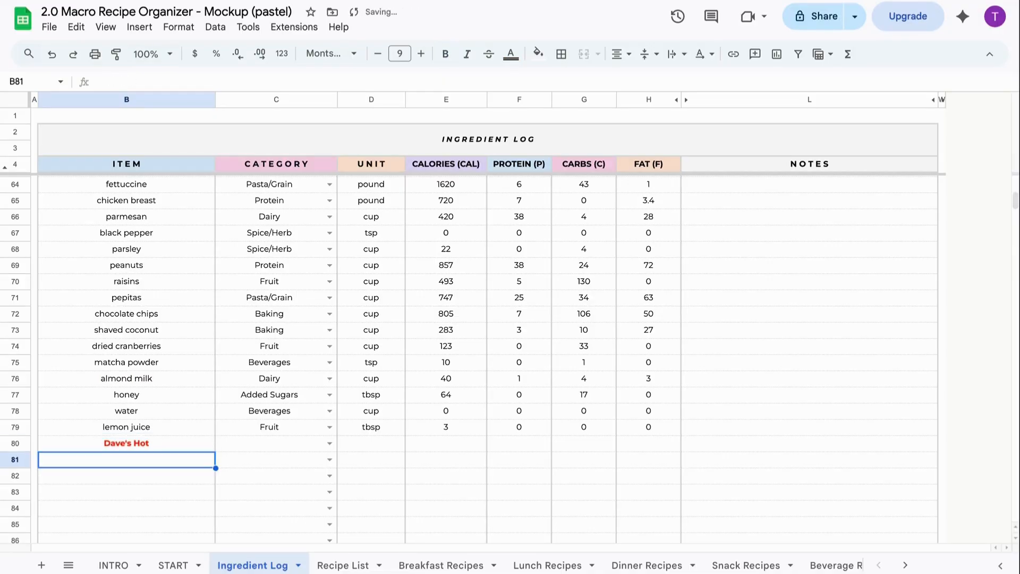
pyautogui.click(140, 437)
pyautogui.write('Daves Hot')
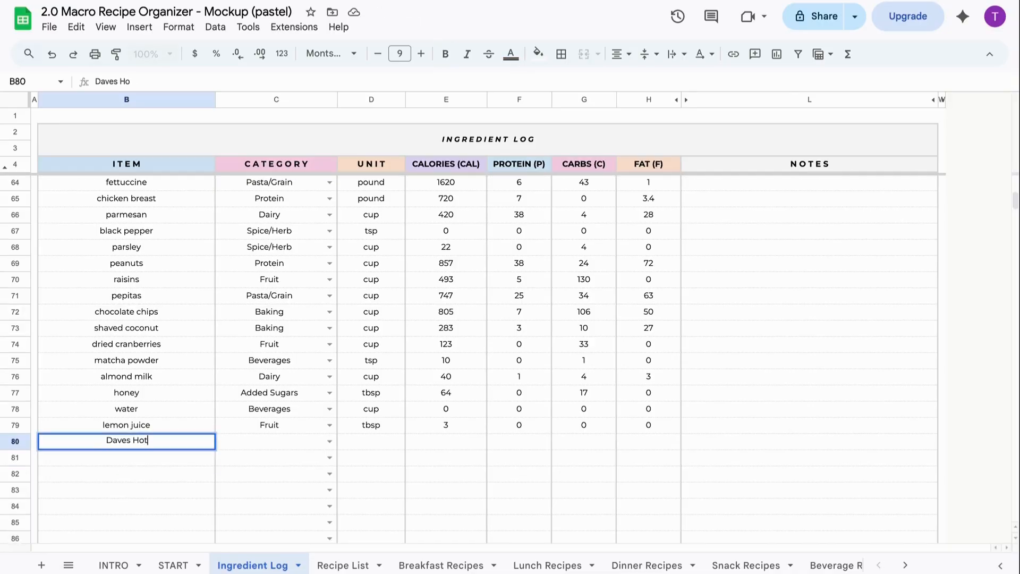
pyautogui.press('Return')
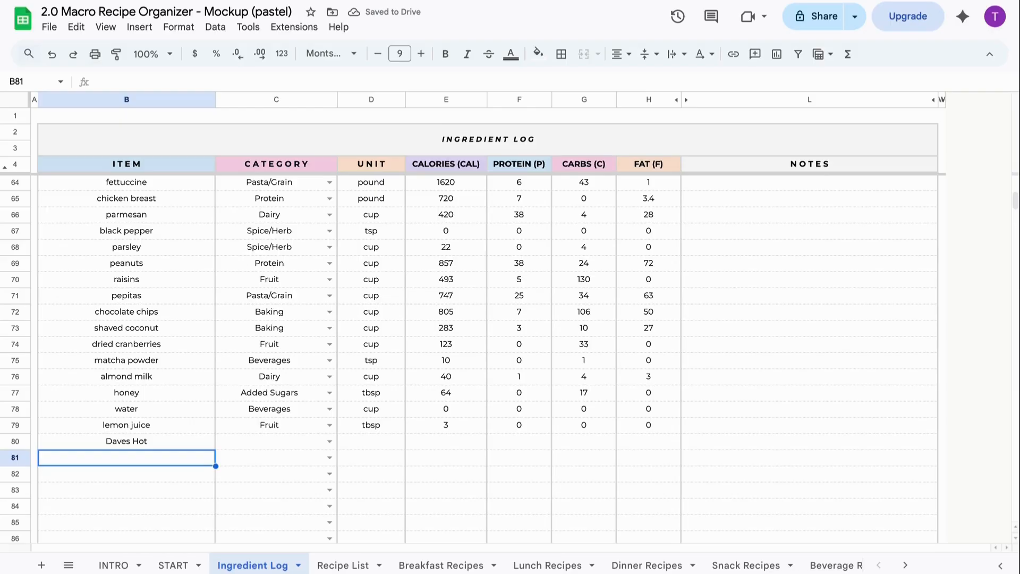
pyautogui.scroll(15, 505, 356)
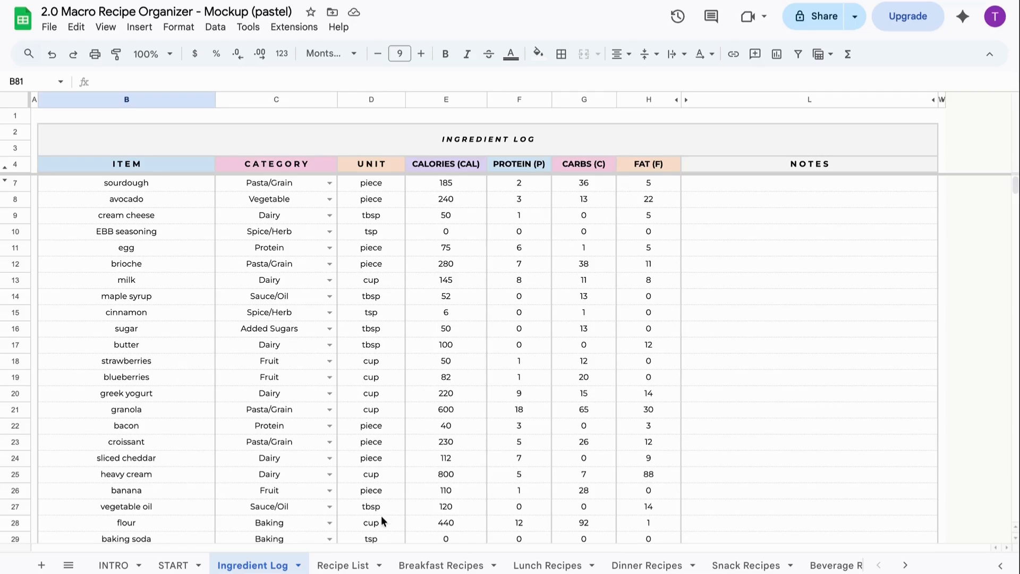
# - Switch to the Recipe List sheet
pyautogui.click(363, 564)
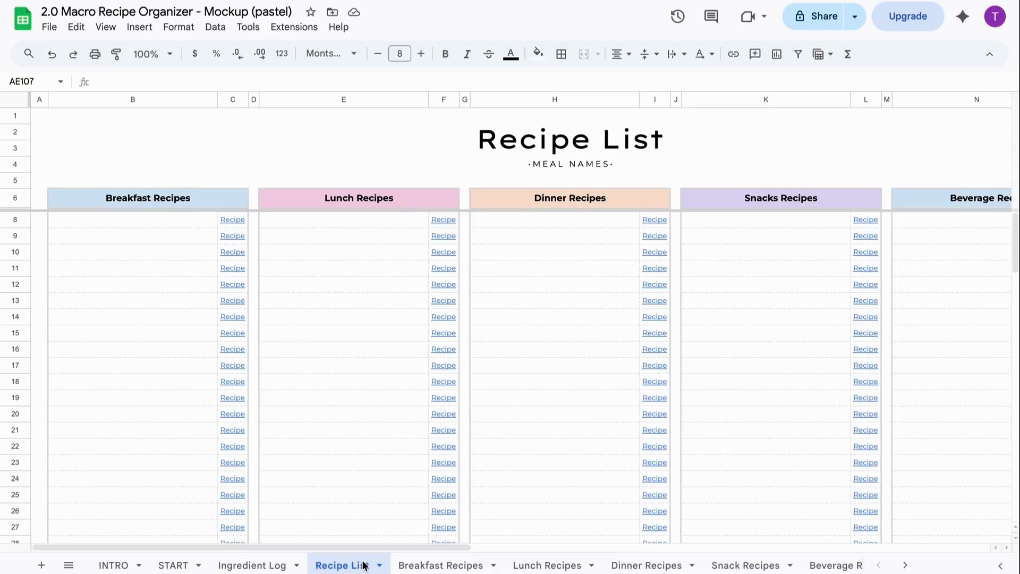
# - Enter Avocado Toast, French Toast and Yogurt Parfait as breakfast recipes
pyautogui.click(175, 221)
pyautogui.write('Avoc')
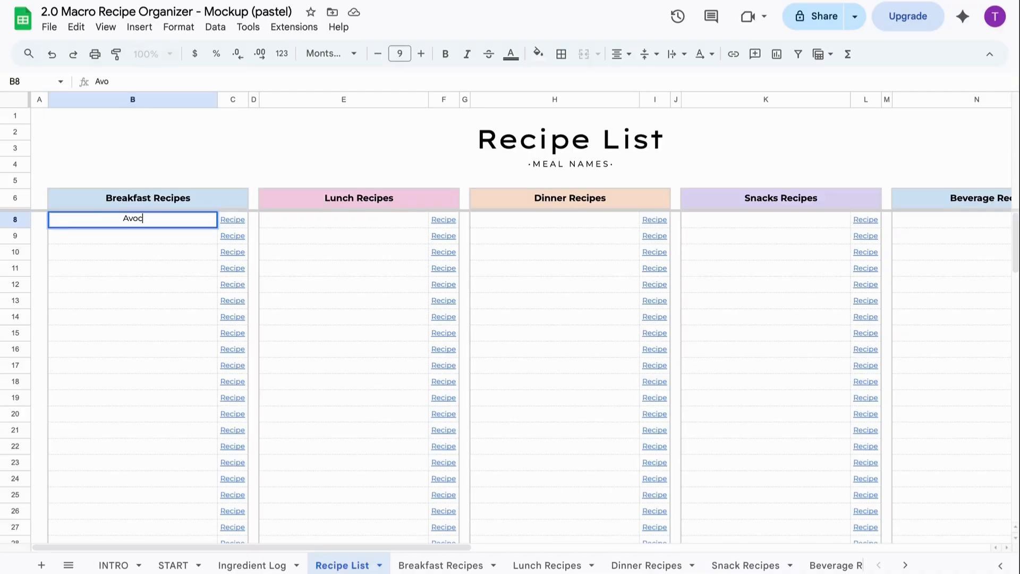
pyautogui.write('ado Toast')
pyautogui.press('Return')
pyautogui.write('French Toas')
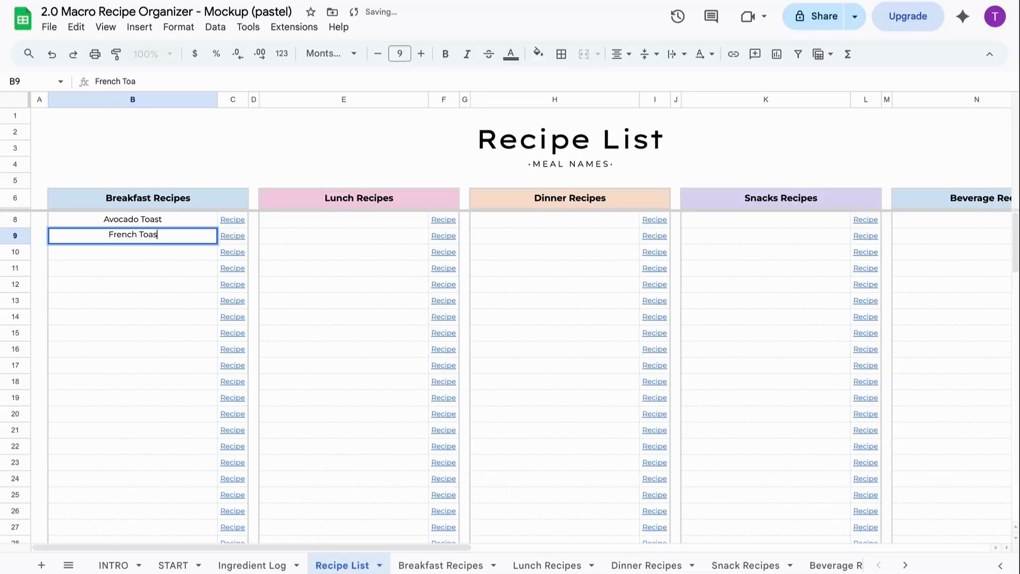
pyautogui.write('t')
pyautogui.press('Return')
pyautogui.write('Yogurt ')
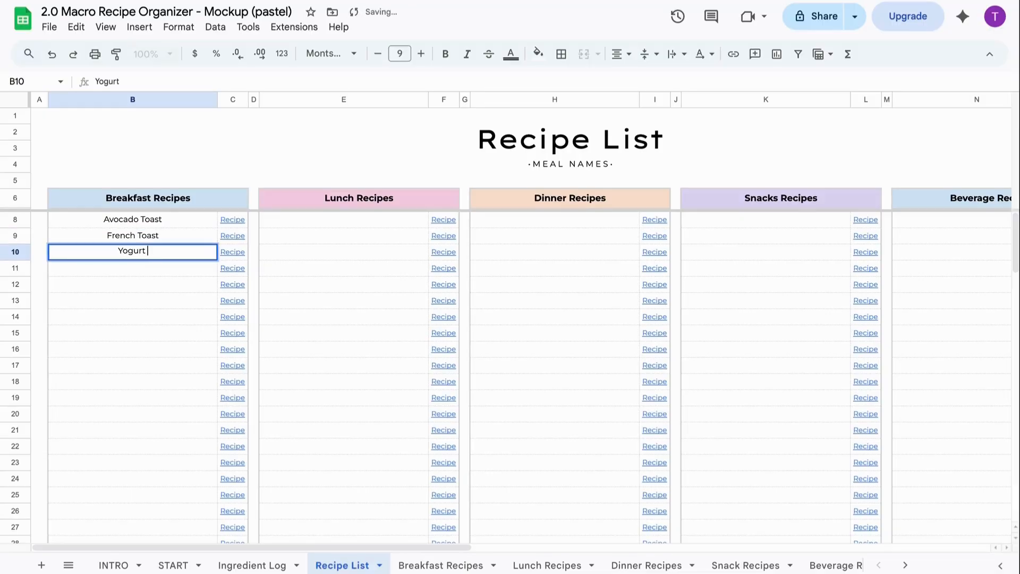
pyautogui.write('Parfait')
pyautogui.press('Return')
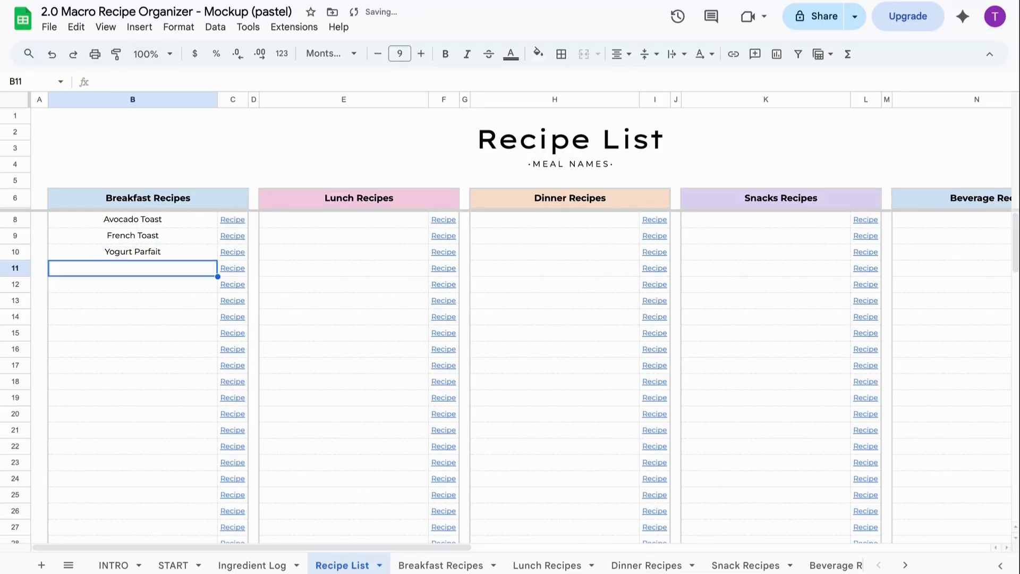
# - Enter Greek Salad and Pasta Salad as lunch recipes
pyautogui.click(319, 217)
pyautogui.write('Gr')
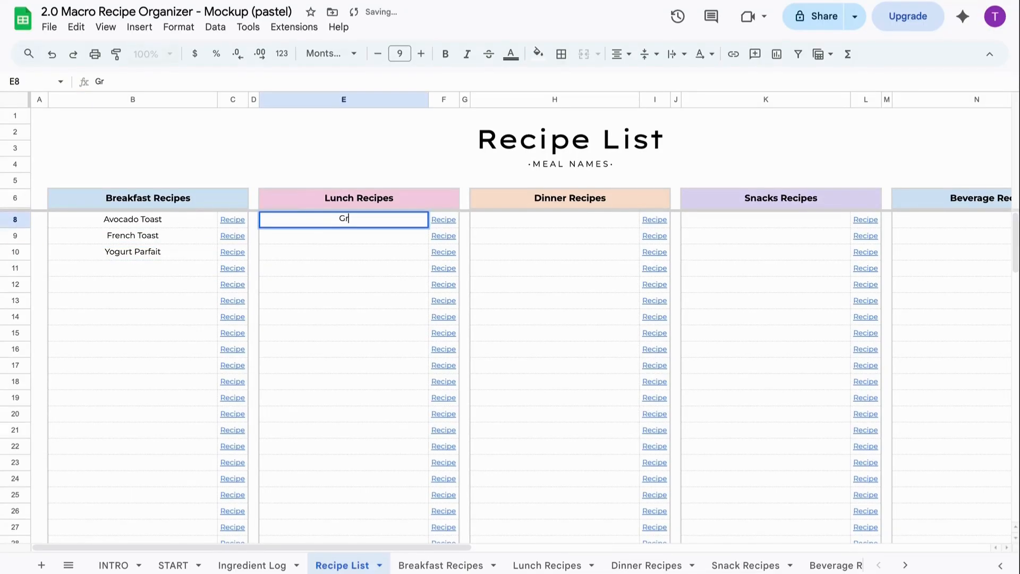
pyautogui.write('eek Salad')
pyautogui.press('Return')
pyautogui.write('P')
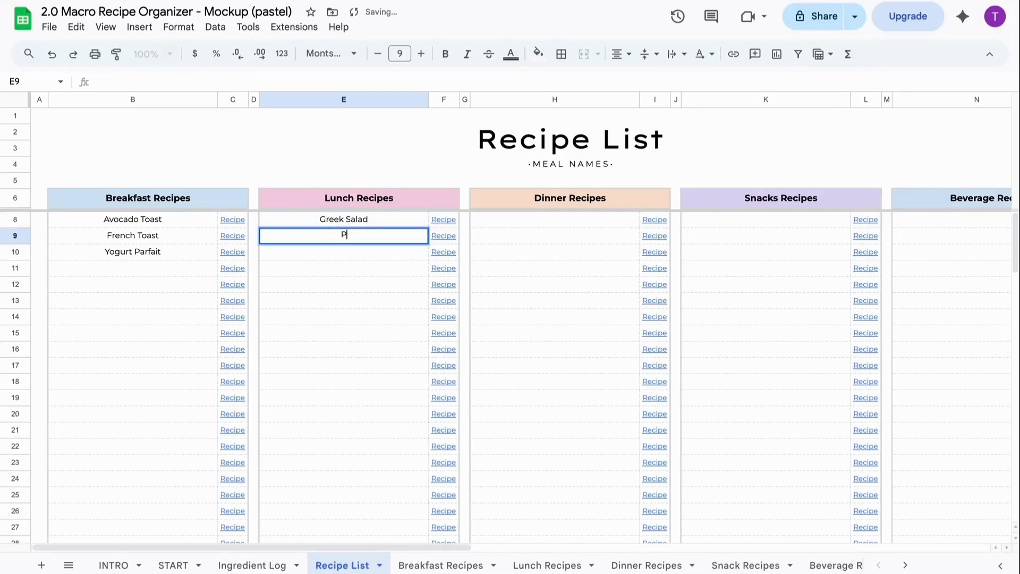
pyautogui.write('asta Salad')
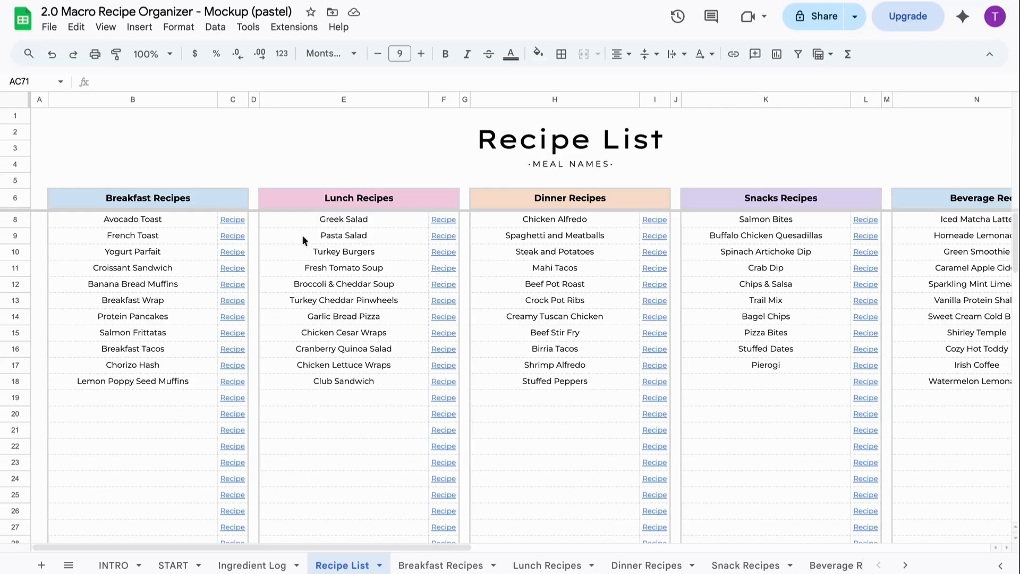
pyautogui.moveTo(231, 235)
# - On the Pasta Salad card, enter 4 servings, 15 min prep and 8 min cook time
pyautogui.moveTo(444, 237)
pyautogui.click(490, 261)
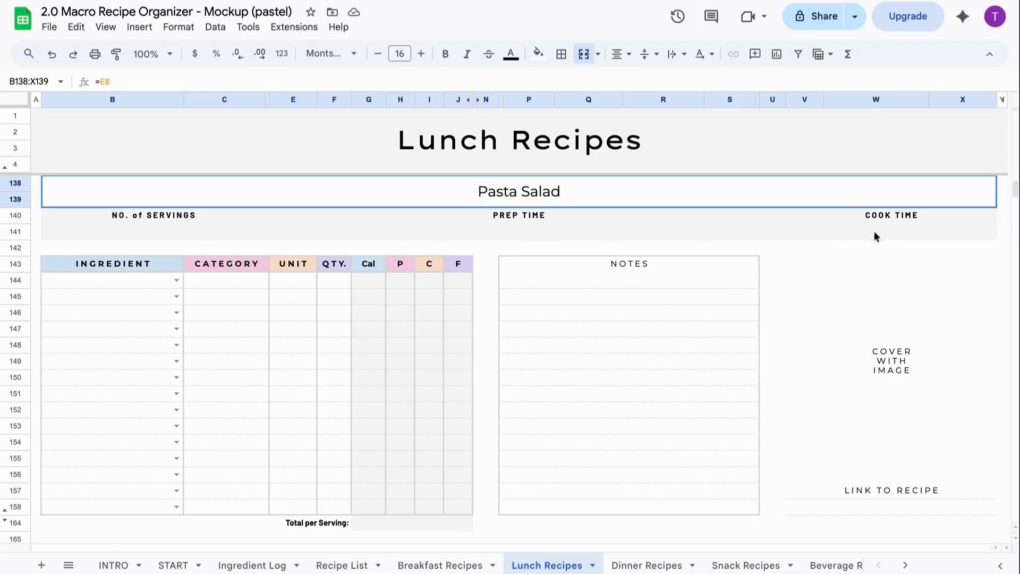
pyautogui.click(152, 233)
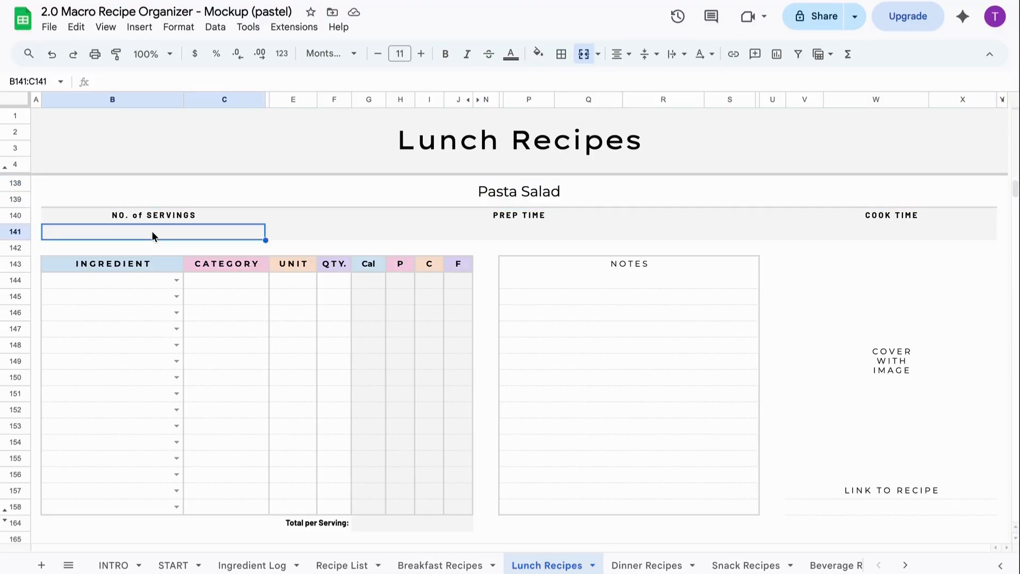
pyautogui.write('4')
pyautogui.click(499, 232)
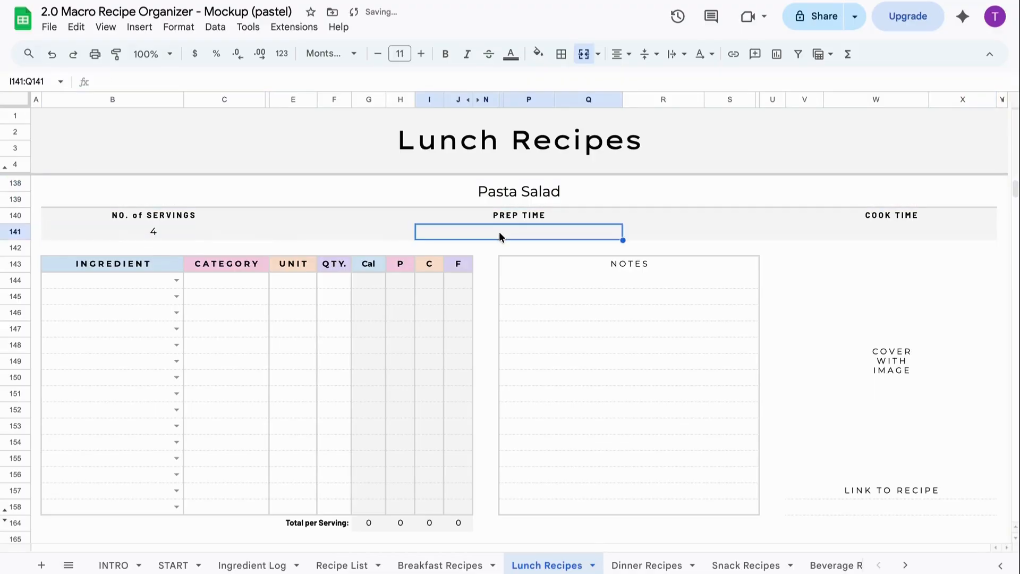
pyautogui.write('15 min')
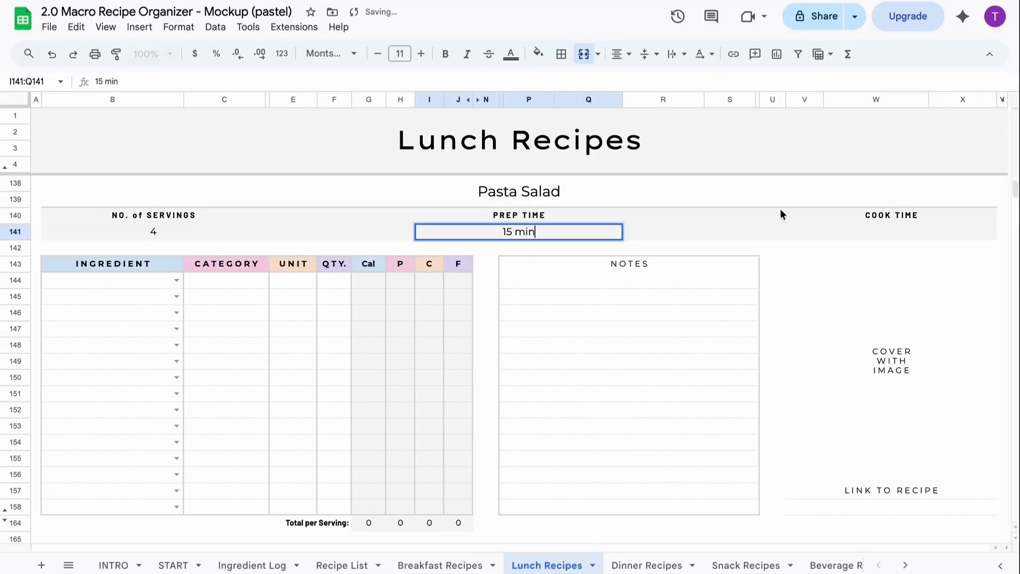
pyautogui.click(878, 228)
pyautogui.write('8 min')
pyautogui.press('Return')
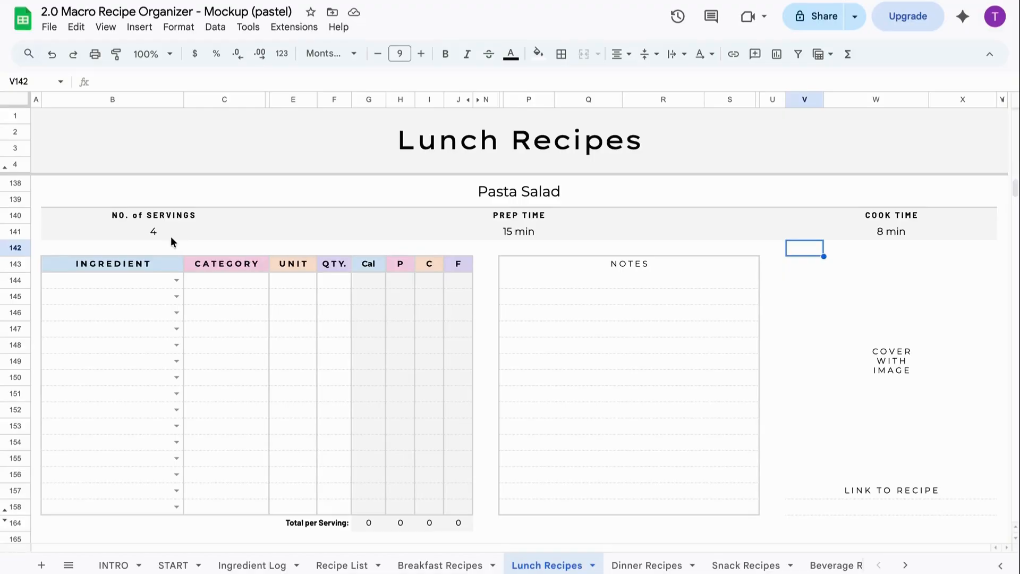
# - Add olives, red onion, cucumber and greek dressing as Pasta Salad ingredients
pyautogui.click(158, 276)
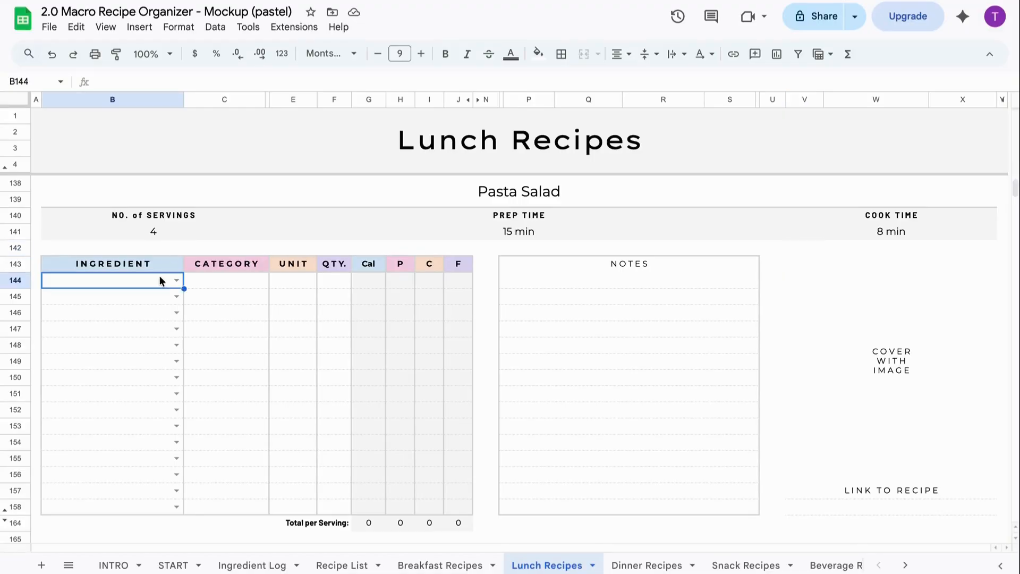
pyautogui.write('ol')
pyautogui.click(140, 317)
pyautogui.click(141, 299)
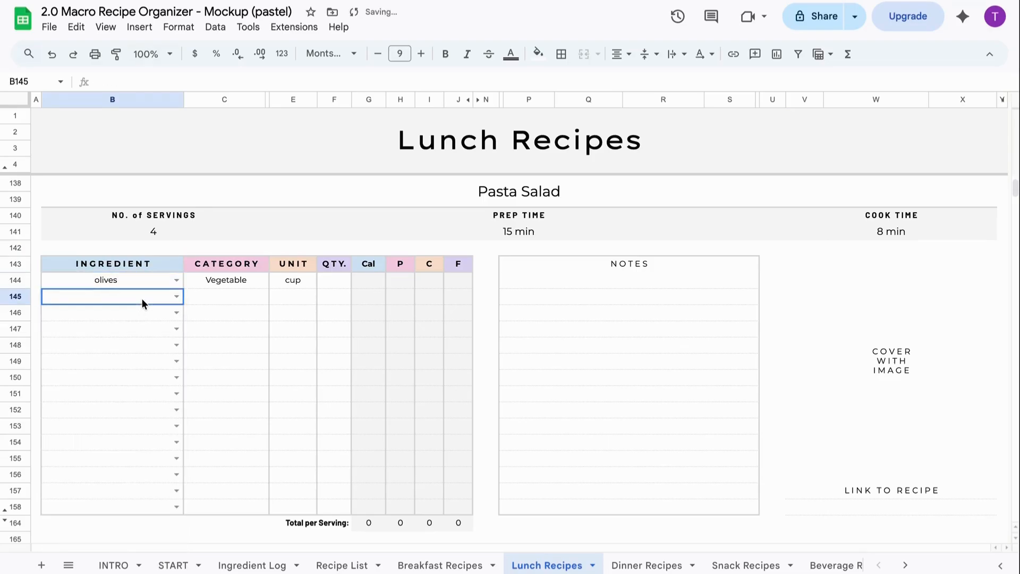
pyautogui.write('red')
pyautogui.click(128, 319)
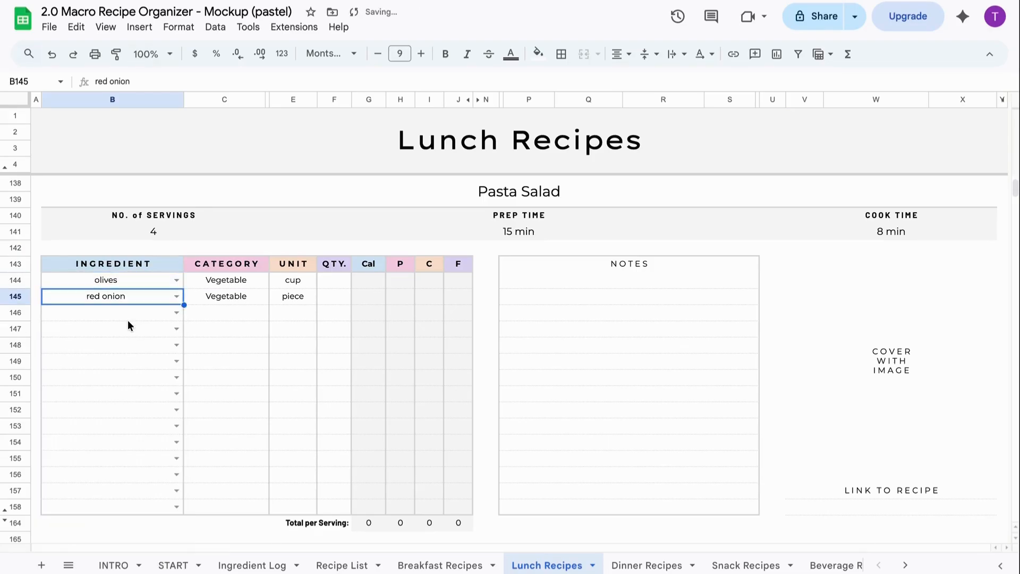
pyautogui.click(127, 314)
pyautogui.write('cuc')
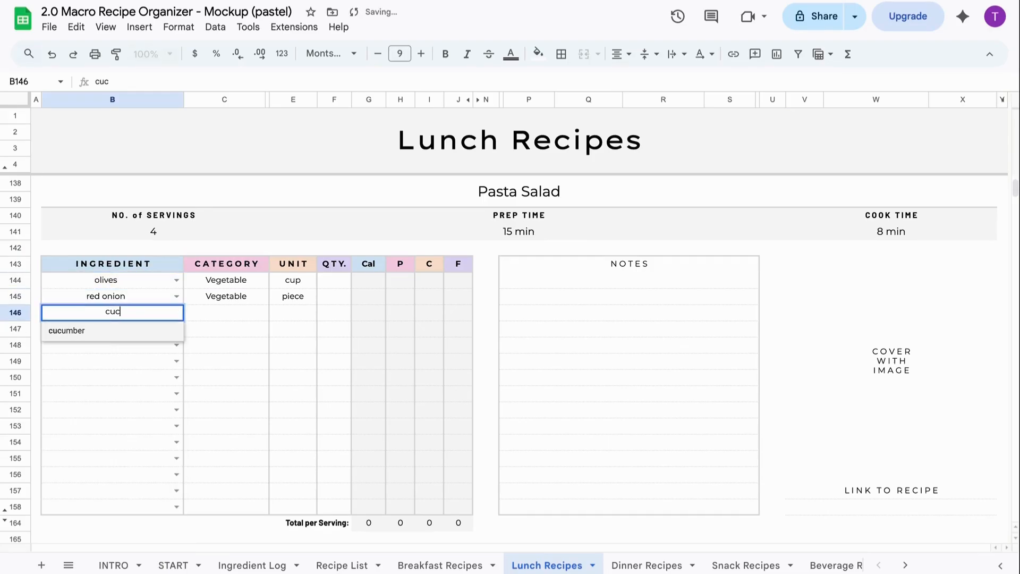
pyautogui.click(115, 332)
pyautogui.click(120, 331)
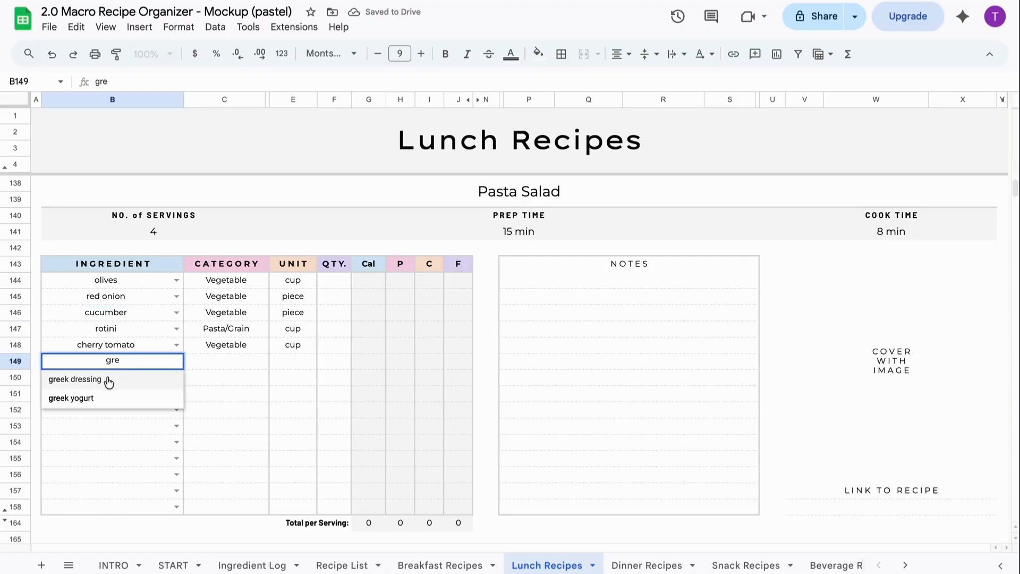
pyautogui.click(73, 378)
# - Set quantities of 1/2 olives, 1/4 red onion and 1/2 cucumber
pyautogui.click(334, 282)
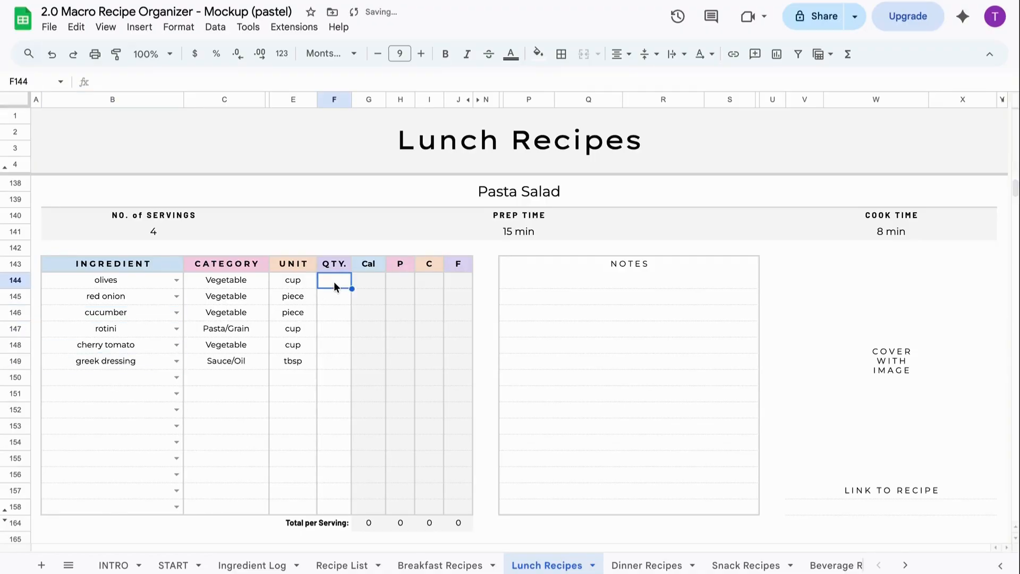
pyautogui.write('1/2')
pyautogui.press('Return')
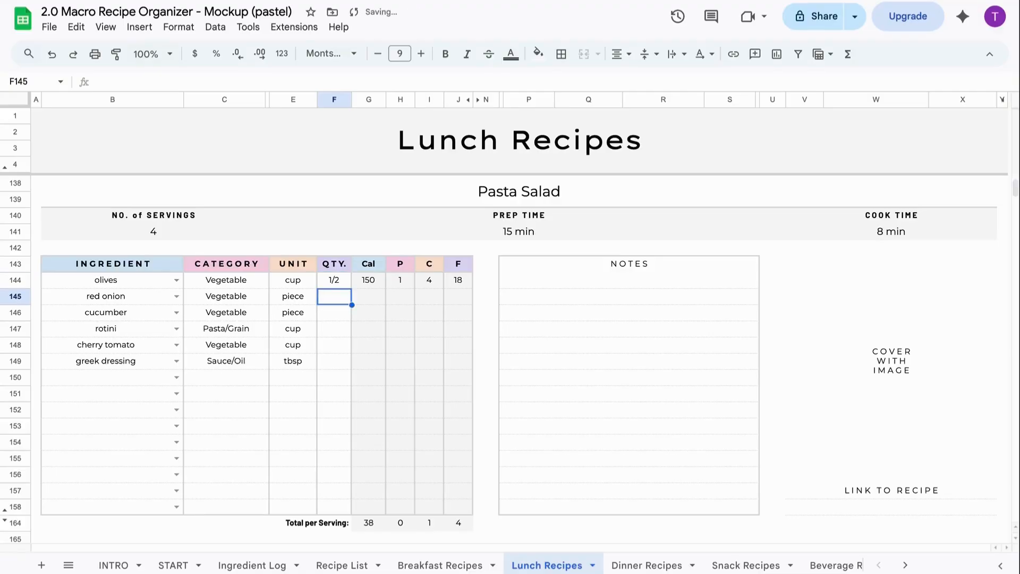
pyautogui.write('1/4')
pyautogui.press('Return')
pyautogui.write('1/2')
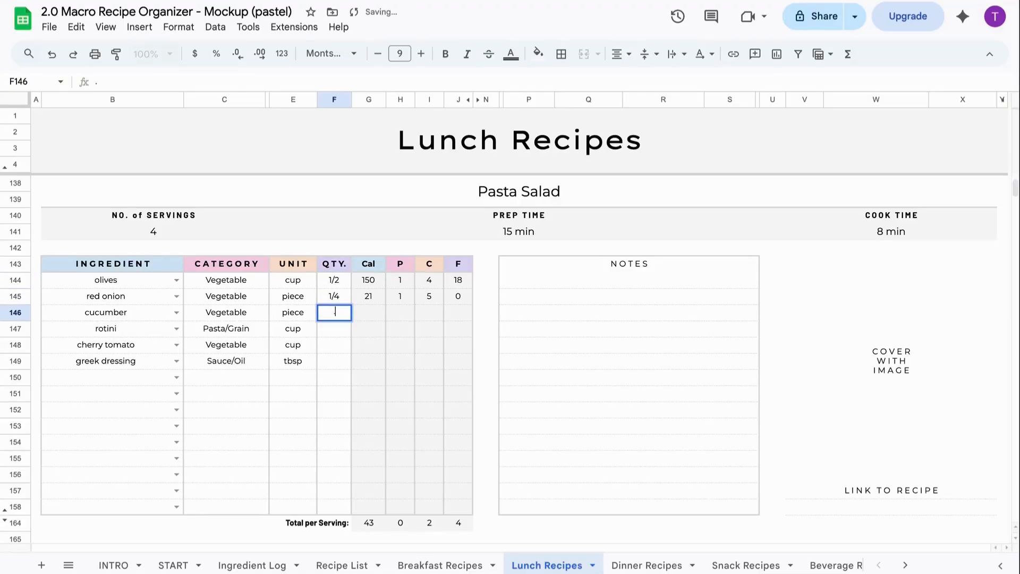
pyautogui.press('Return')
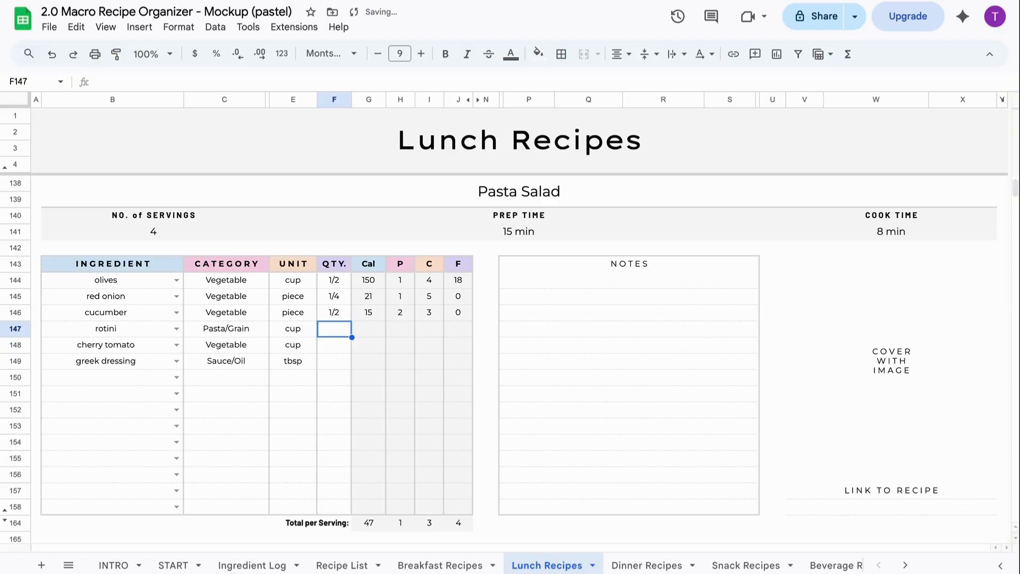
# - Set rotini to 4, cherry tomato to .5 and greek dressing to 6
pyautogui.write('4')
pyautogui.press('Return')
pyautogui.write('.5')
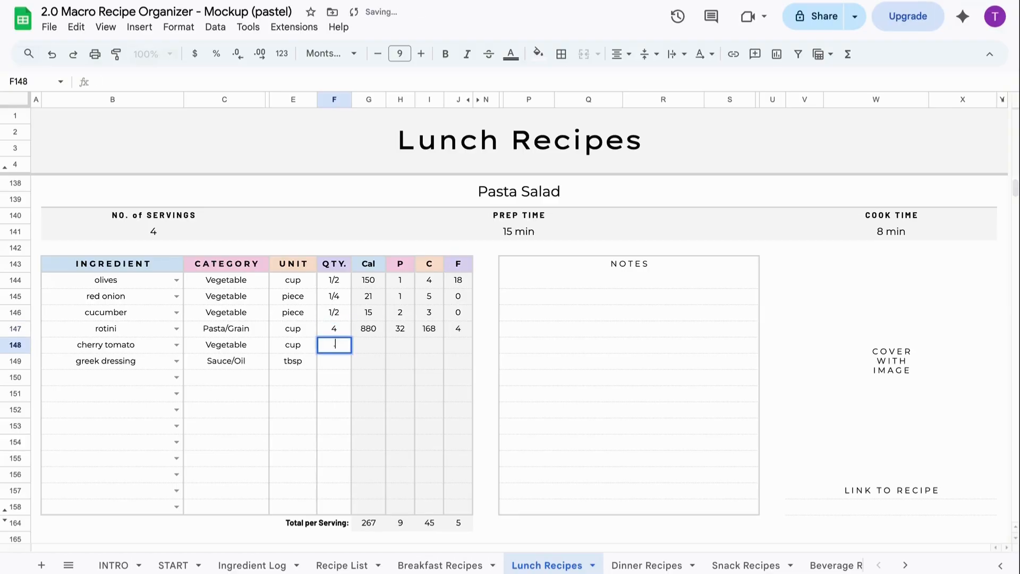
pyautogui.press('Return')
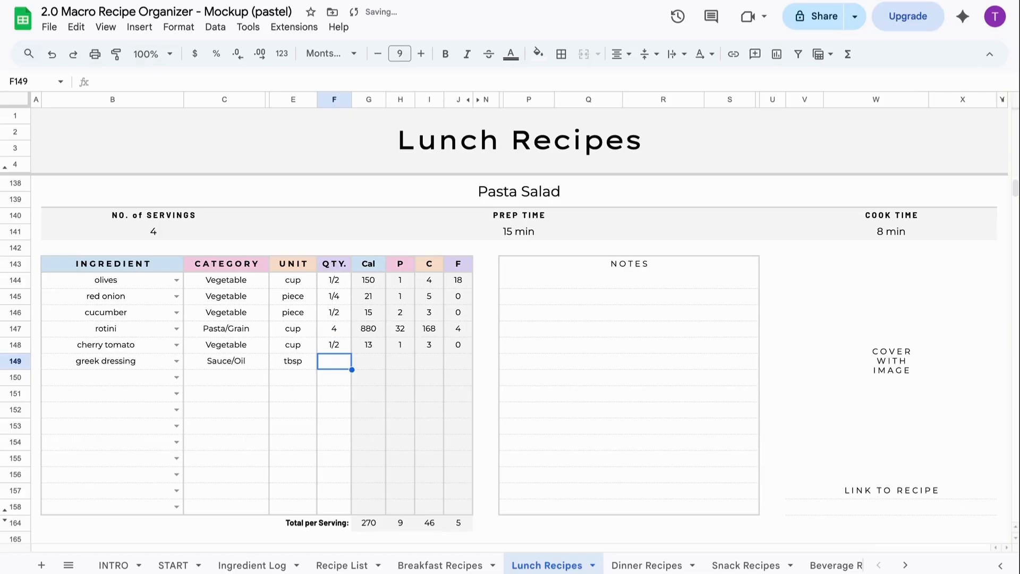
pyautogui.write('6')
pyautogui.press('Return')
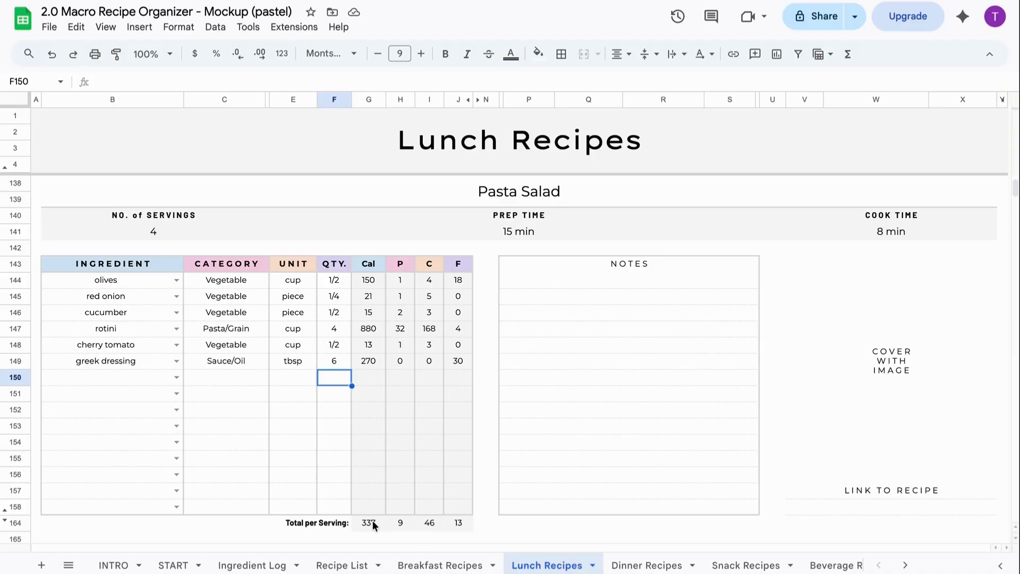
# - Write note '1. Boil pasta to al dente' and paste the remaining four preparation steps below
pyautogui.click(555, 297)
pyautogui.write('1. Boi')
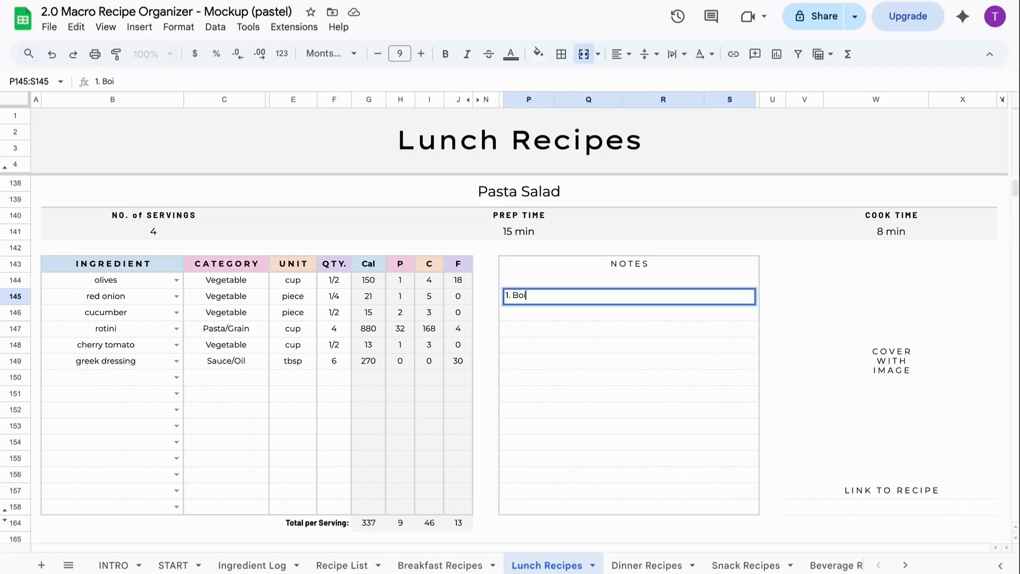
pyautogui.write('l pasta to al dente')
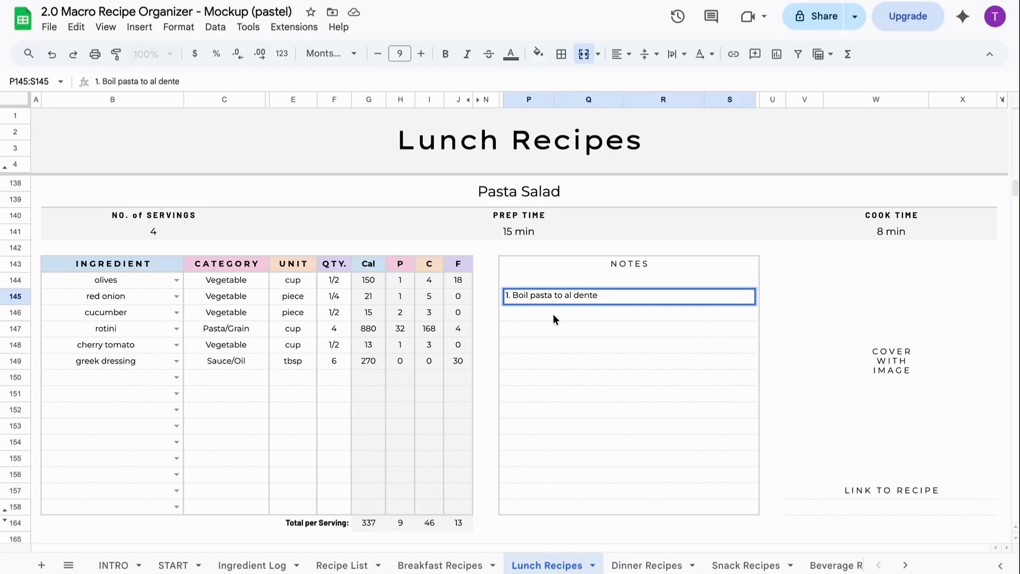
pyautogui.press('Return')
pyautogui.write('2. Drizzle cooked pasta with olive oil 3. Prepare veggies, dressing, and cheese 4. Combine salad ingredients 5. Chill for 2 hours')
pyautogui.click(665, 380)
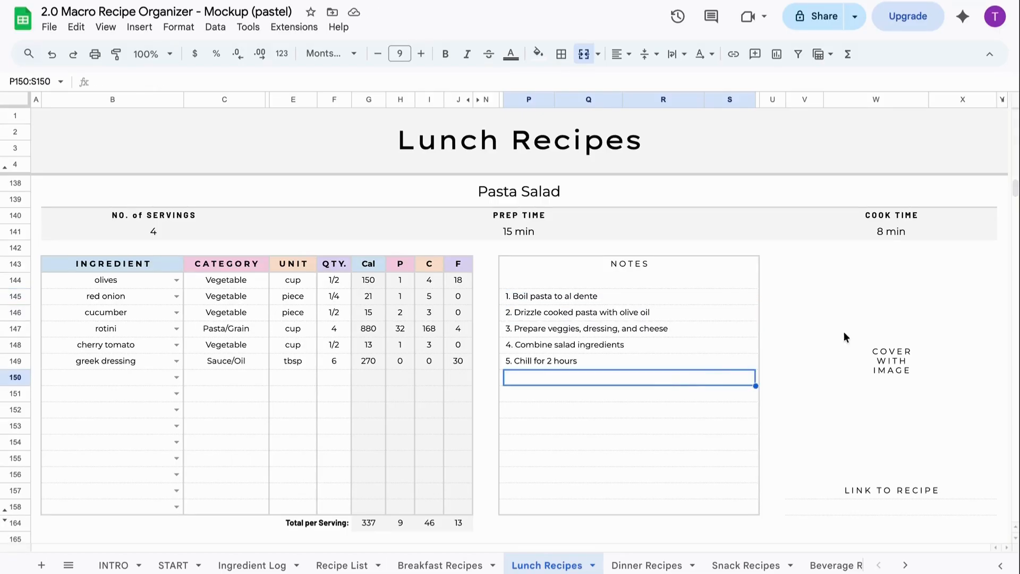
pyautogui.click(883, 328)
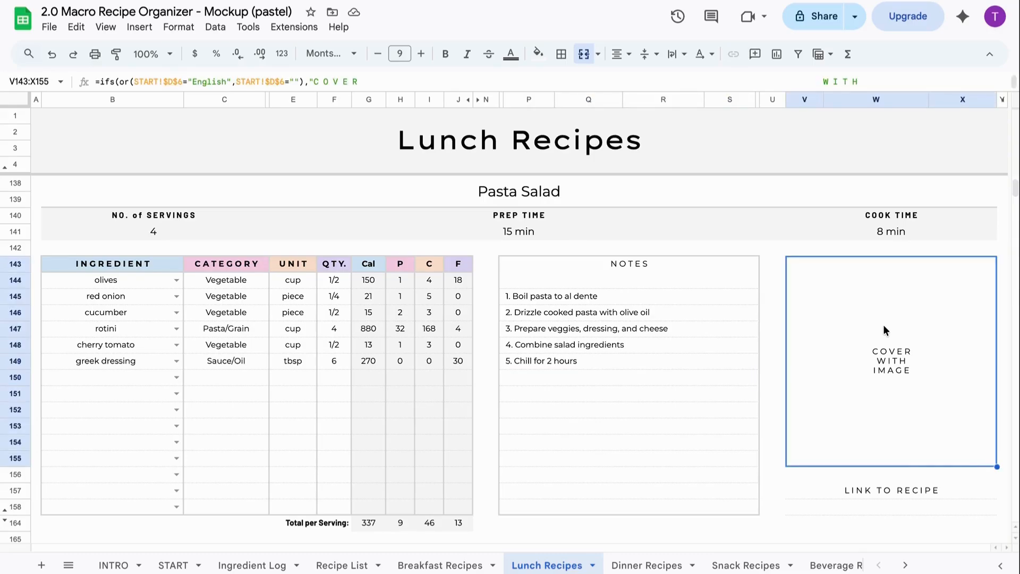
# - Insert the pasta salad photo into the cover cell and select the recipe link cell beneath it
pyautogui.click(139, 26)
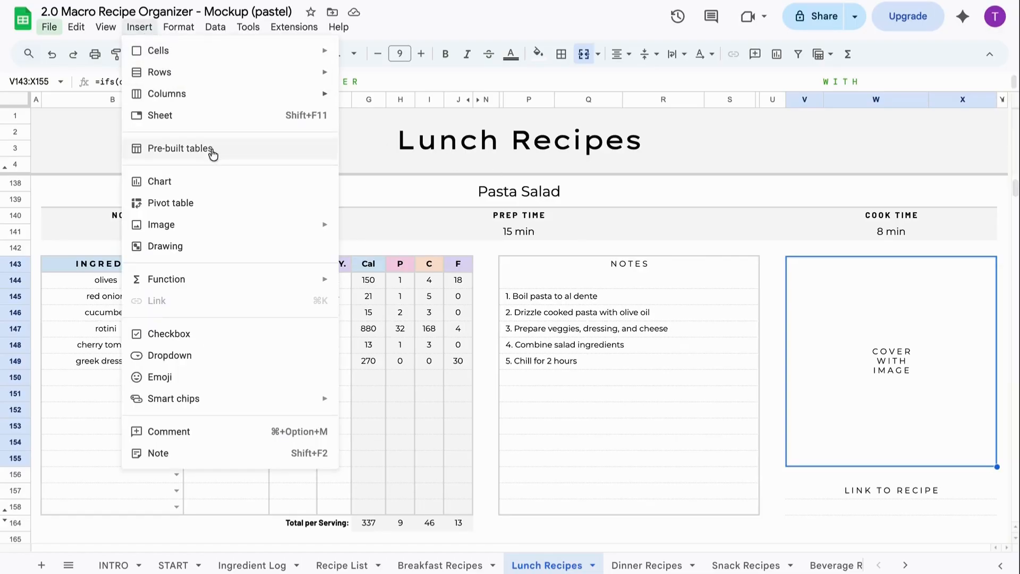
pyautogui.moveTo(244, 234)
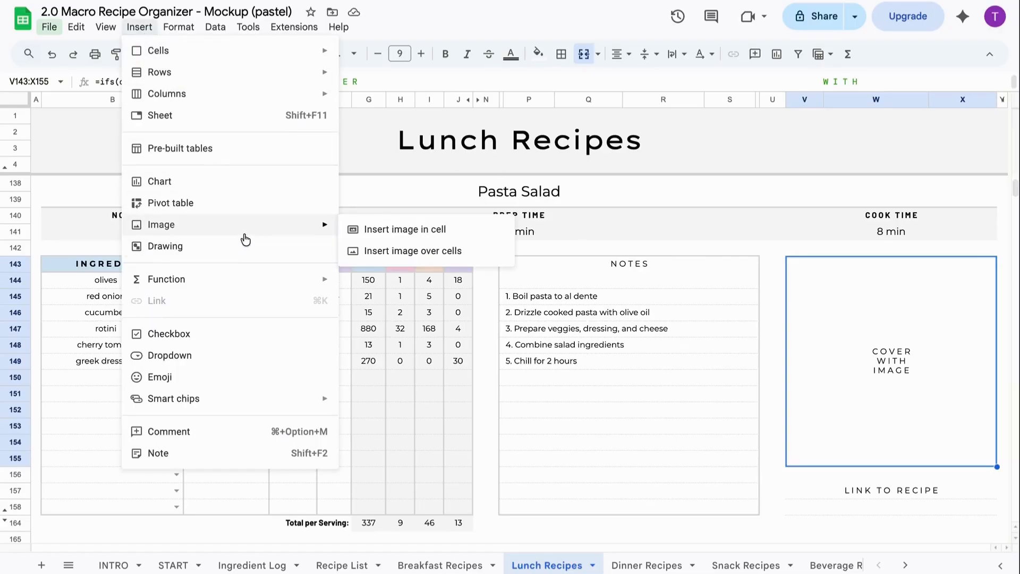
pyautogui.click(447, 237)
pyautogui.click(501, 372)
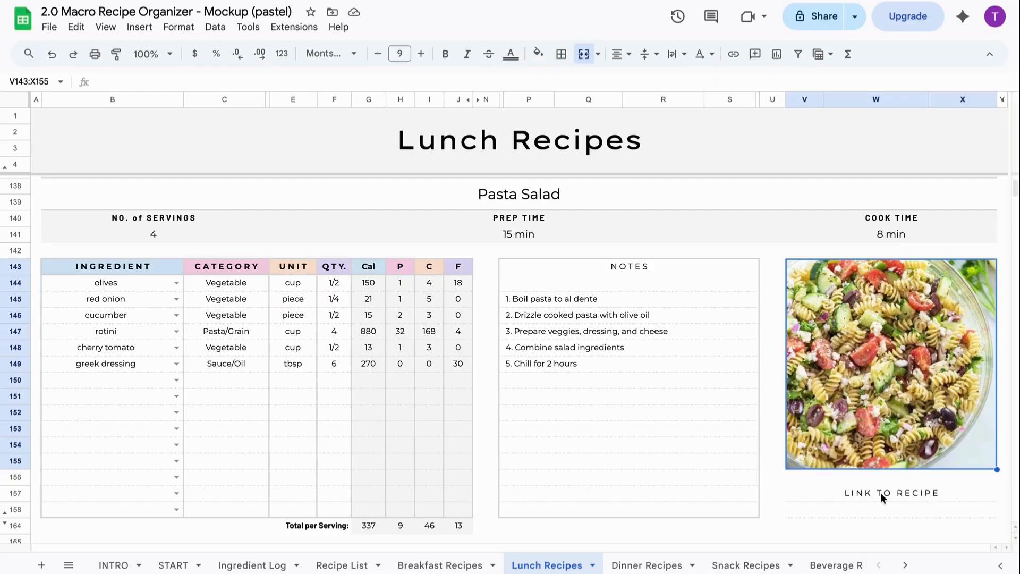
pyautogui.click(879, 510)
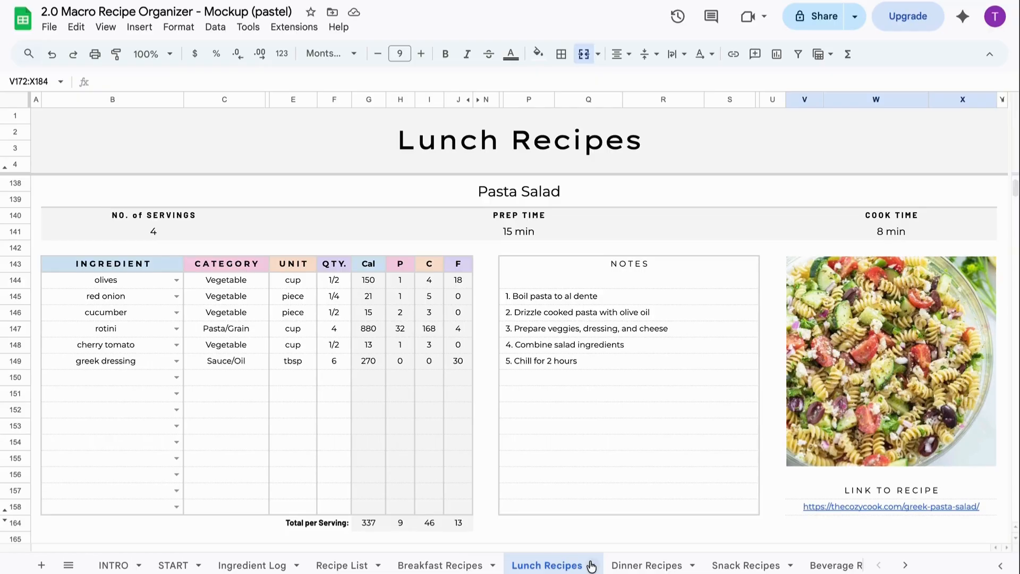
pyautogui.hscroll(5, 590, 565)
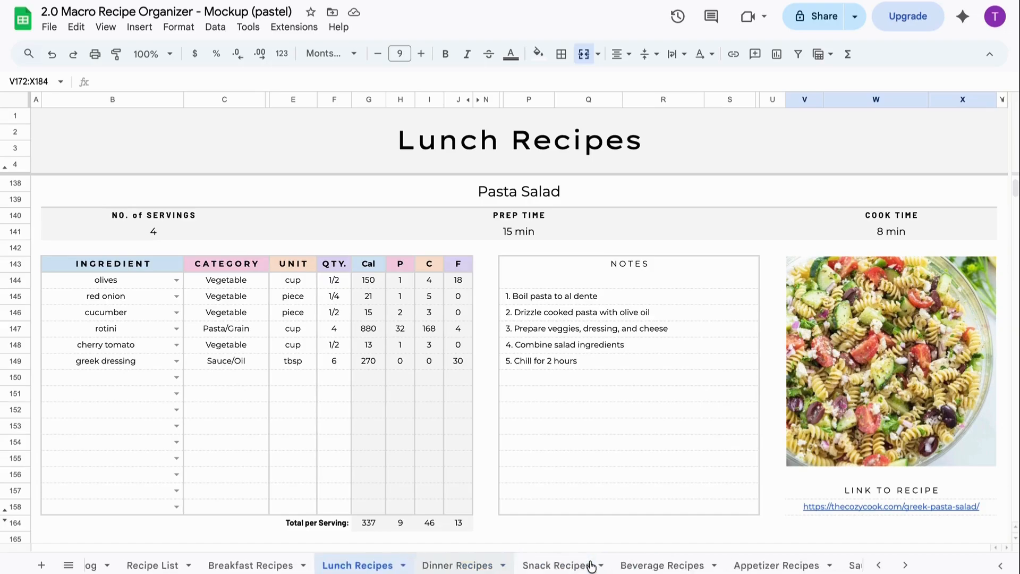
# - Set the Recipe Finder to Breakfast sorted by Highest Protein, then follow a recipe link
pyautogui.click(818, 568)
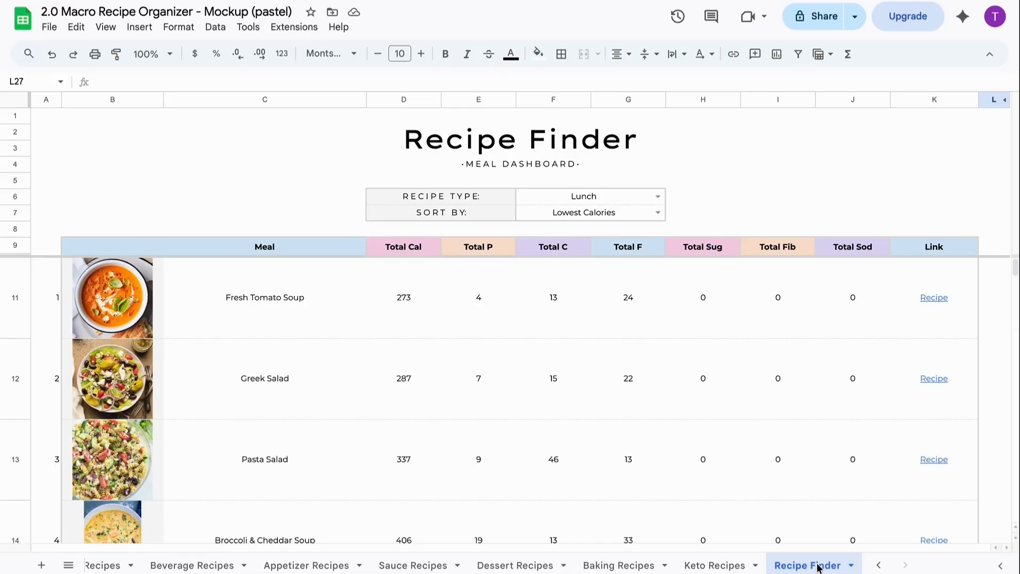
pyautogui.click(659, 200)
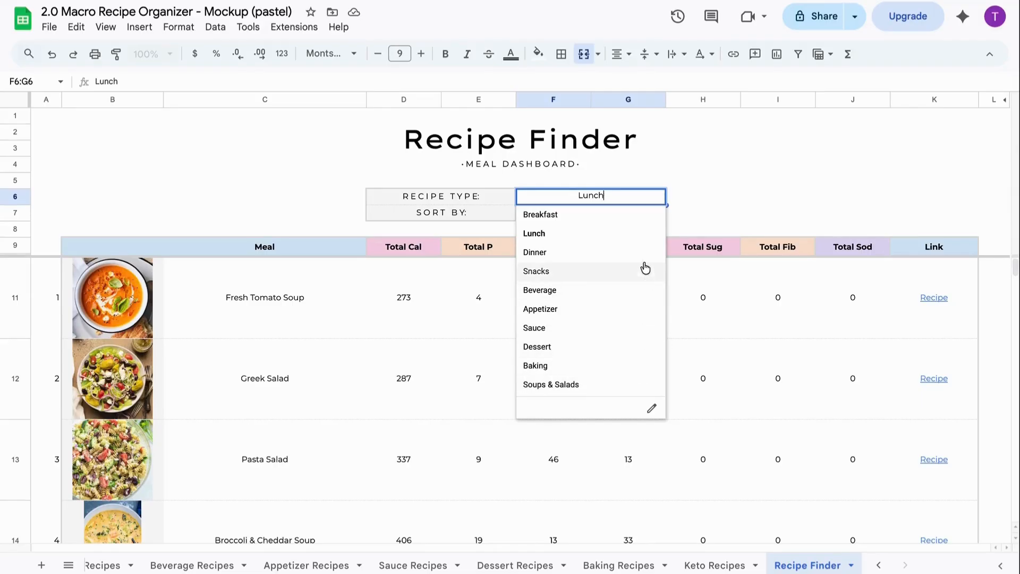
pyautogui.click(642, 219)
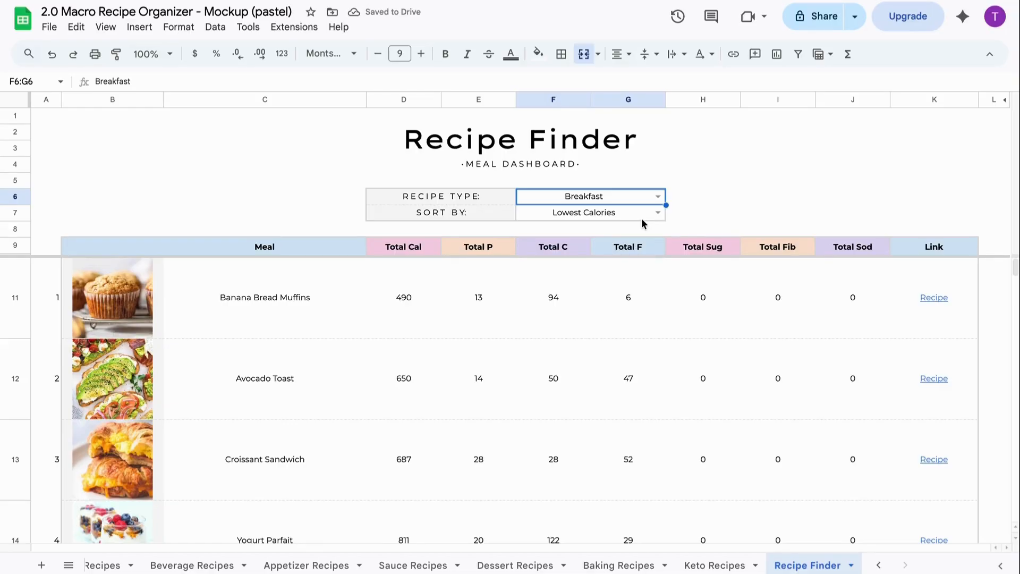
pyautogui.click(642, 218)
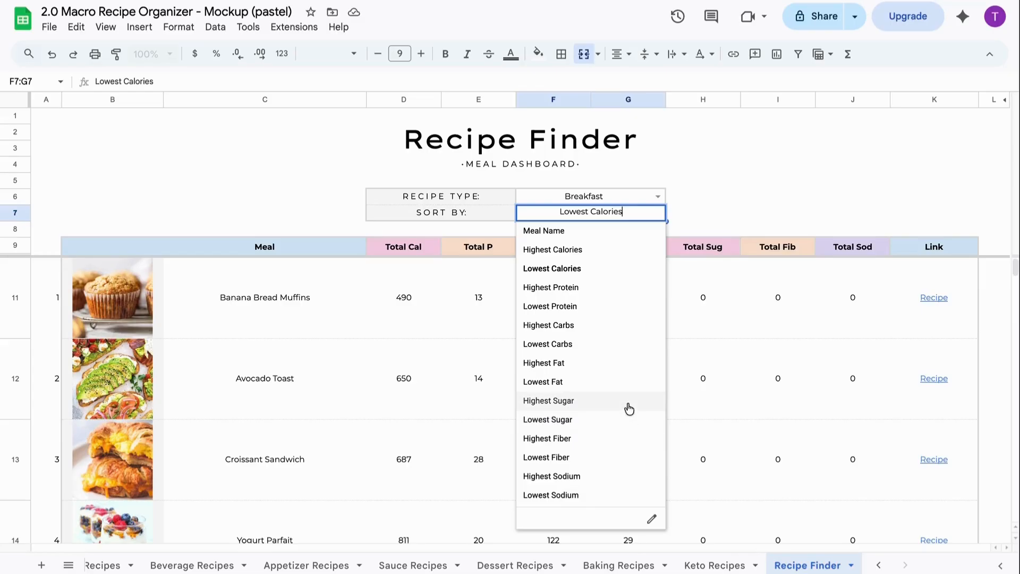
pyautogui.click(640, 294)
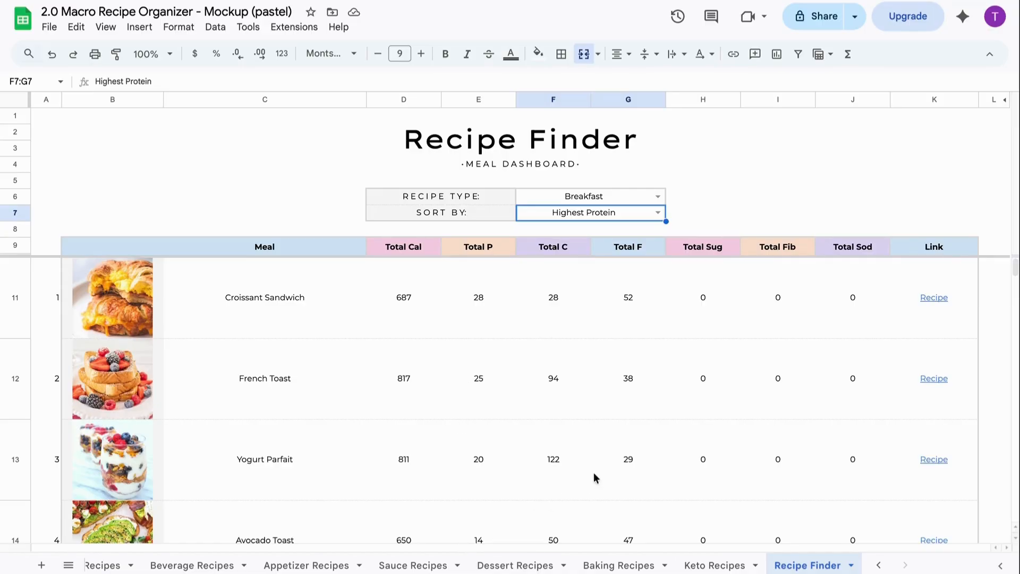
pyautogui.click(936, 302)
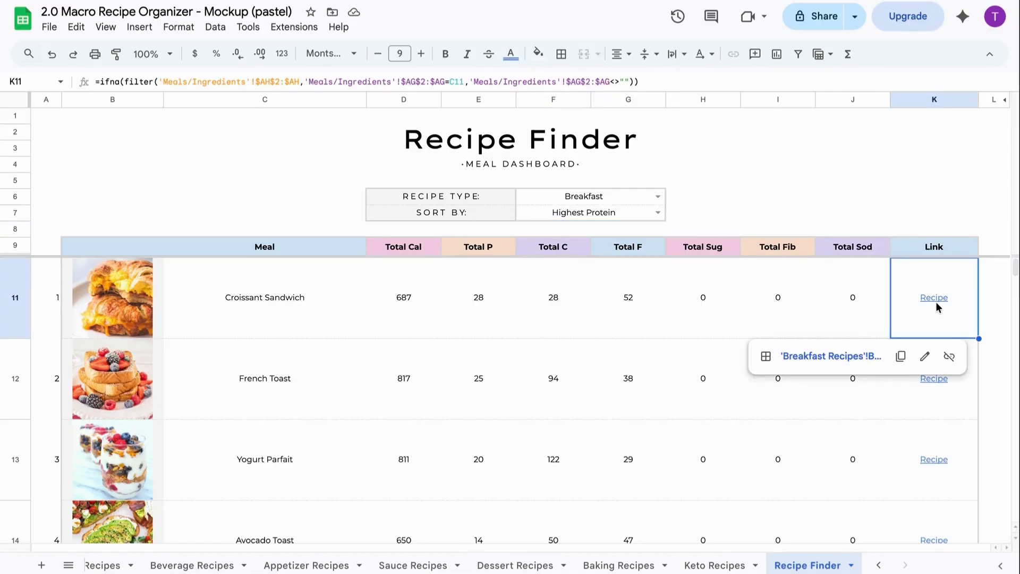
pyautogui.click(852, 356)
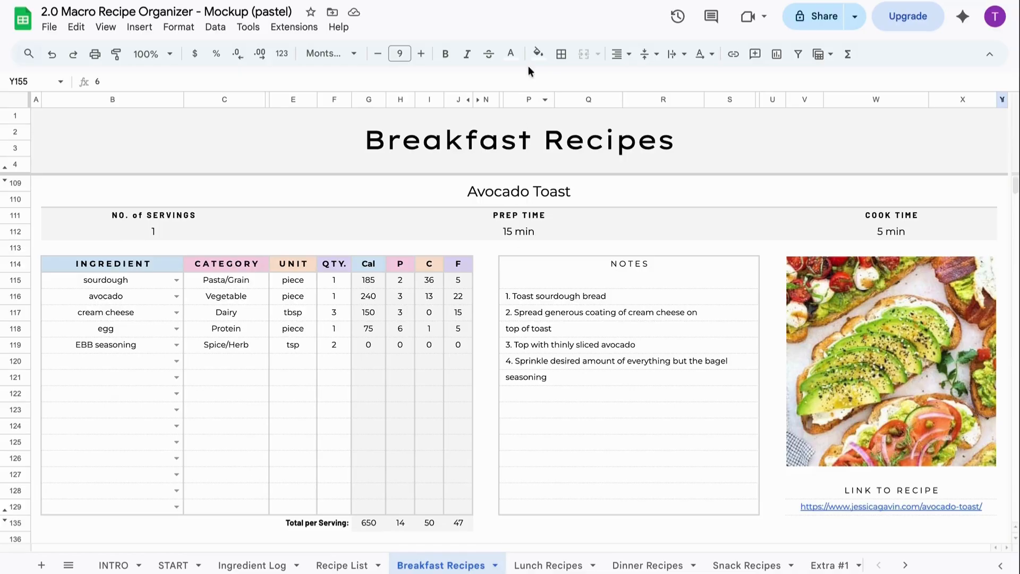
# - Customize the theme so Accent 1 is blue and Accent 2 is pale yellow
pyautogui.click(538, 54)
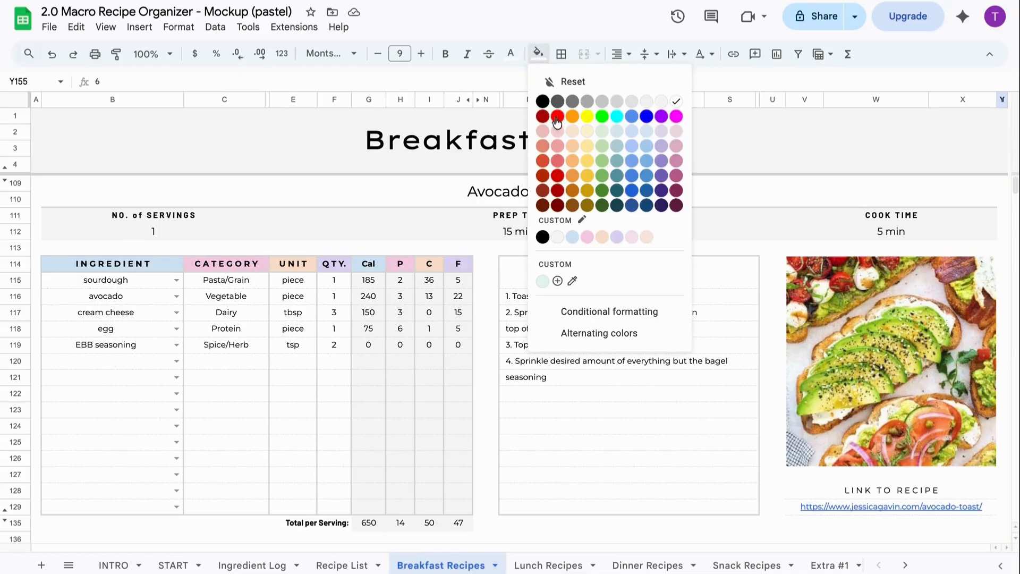
pyautogui.click(582, 220)
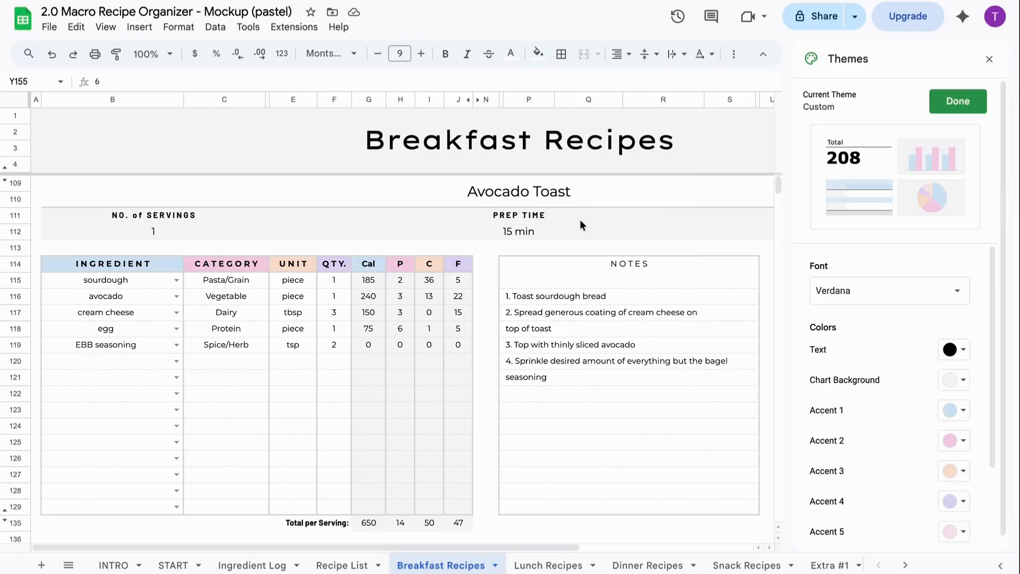
pyautogui.click(957, 410)
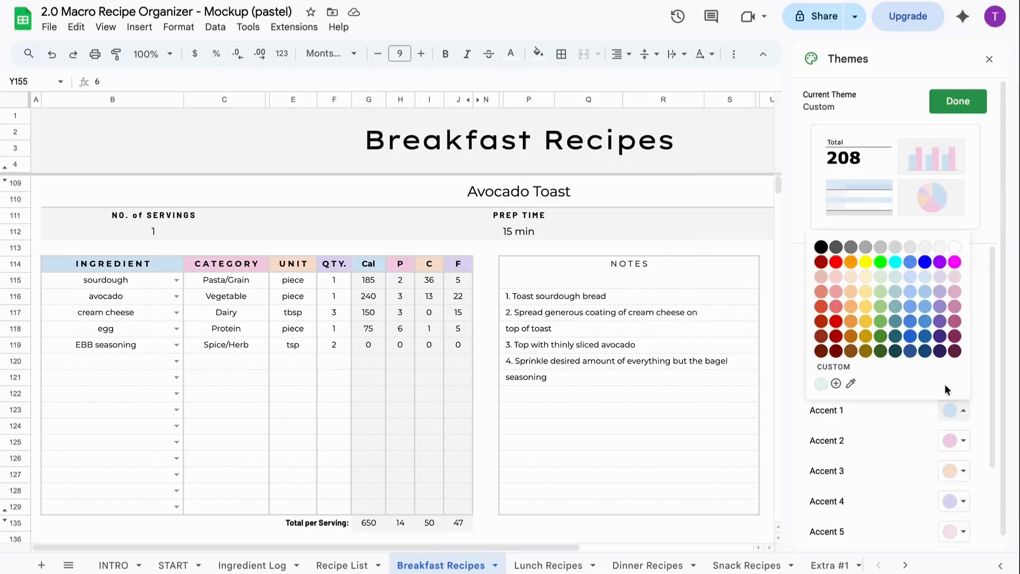
pyautogui.click(908, 294)
pyautogui.click(957, 441)
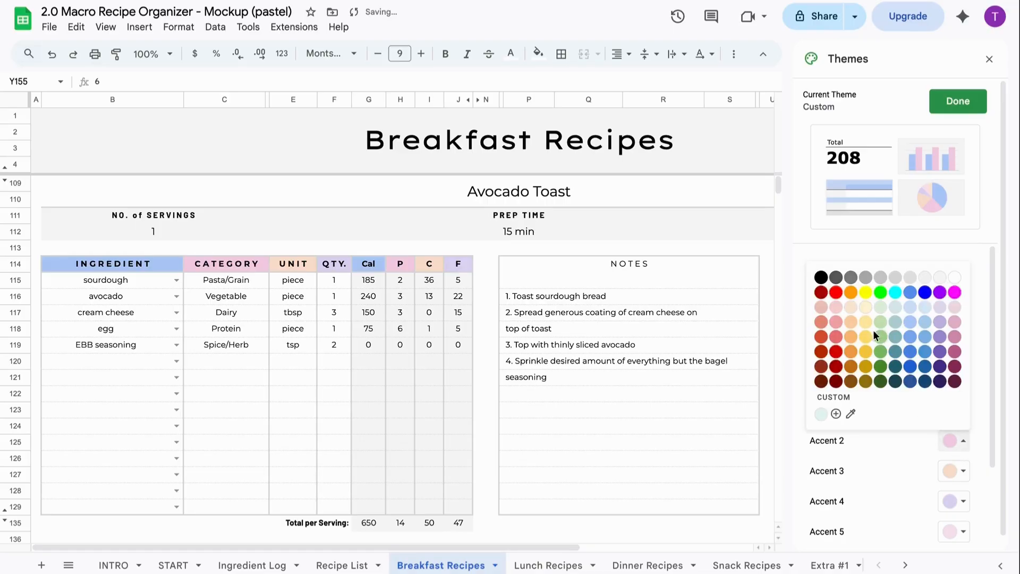
pyautogui.click(864, 307)
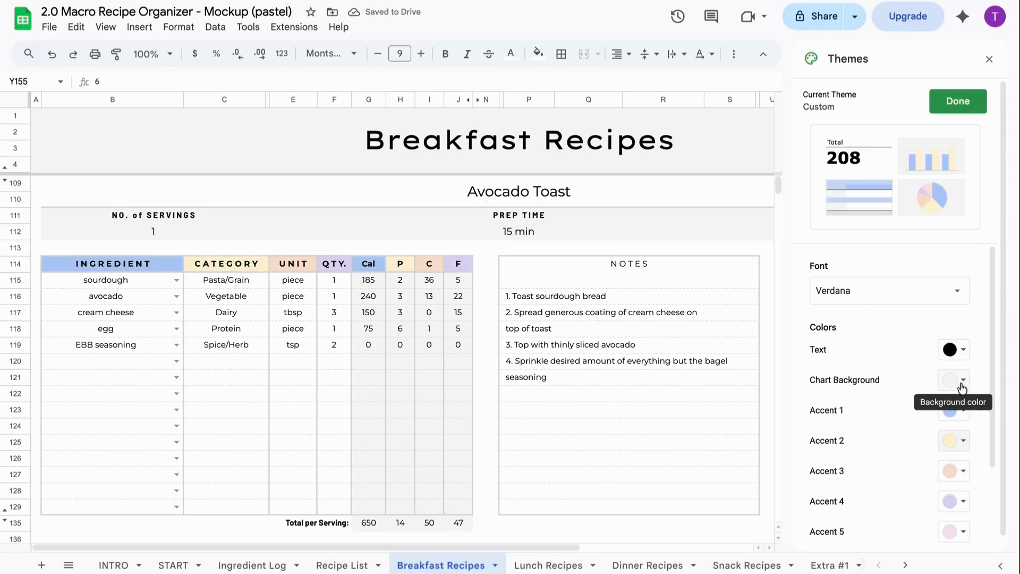
pyautogui.click(954, 102)
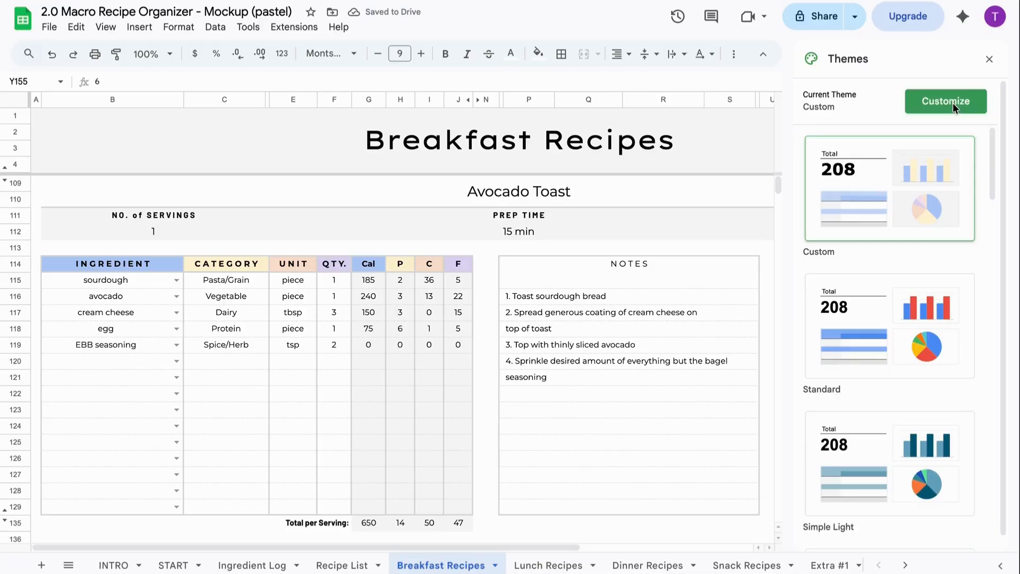
pyautogui.click(988, 61)
pyautogui.scroll(-15, 930, 276)
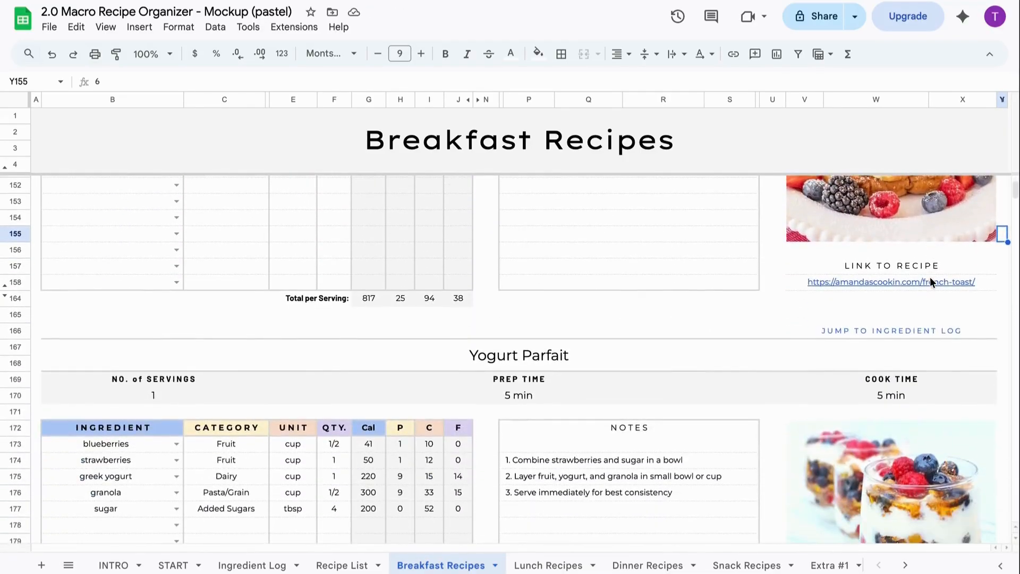
pyautogui.scroll(15, 930, 279)
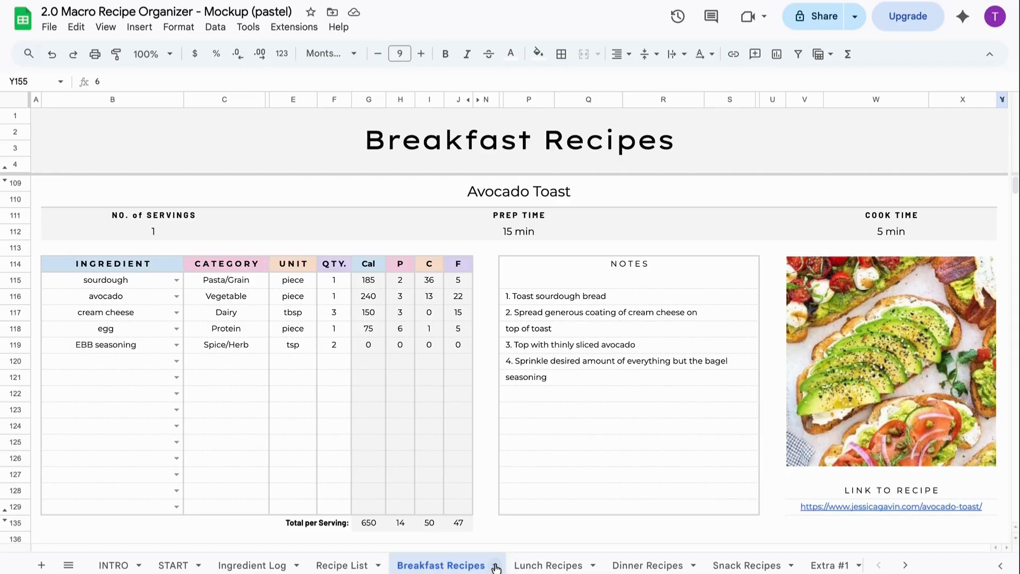
pyautogui.click(280, 566)
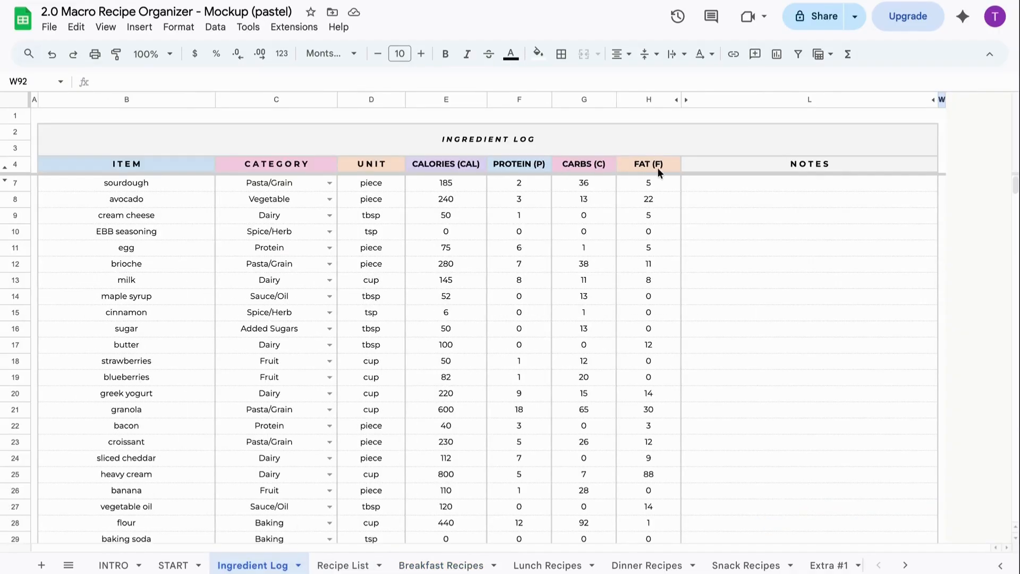
pyautogui.click(462, 565)
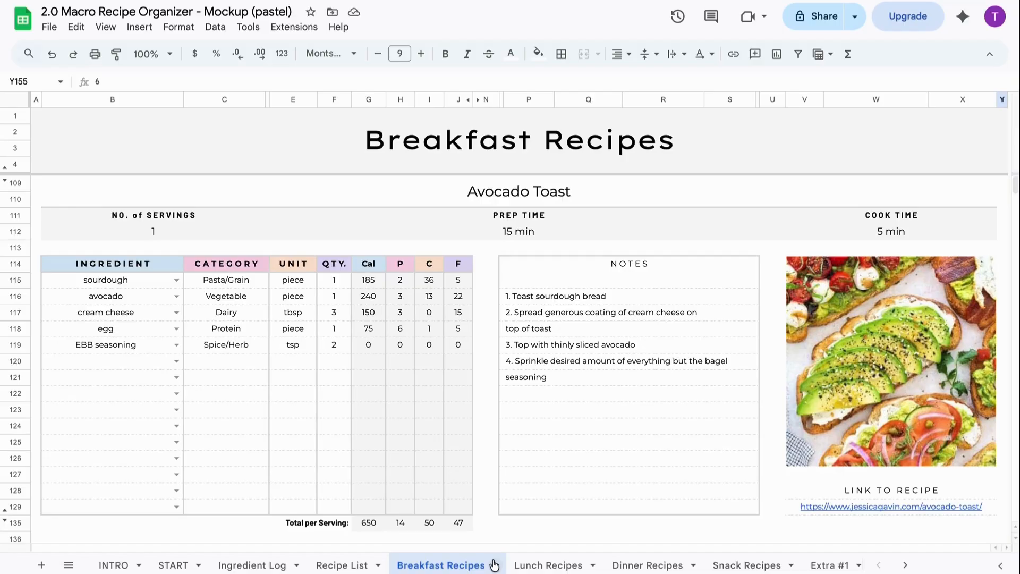
pyautogui.click(285, 567)
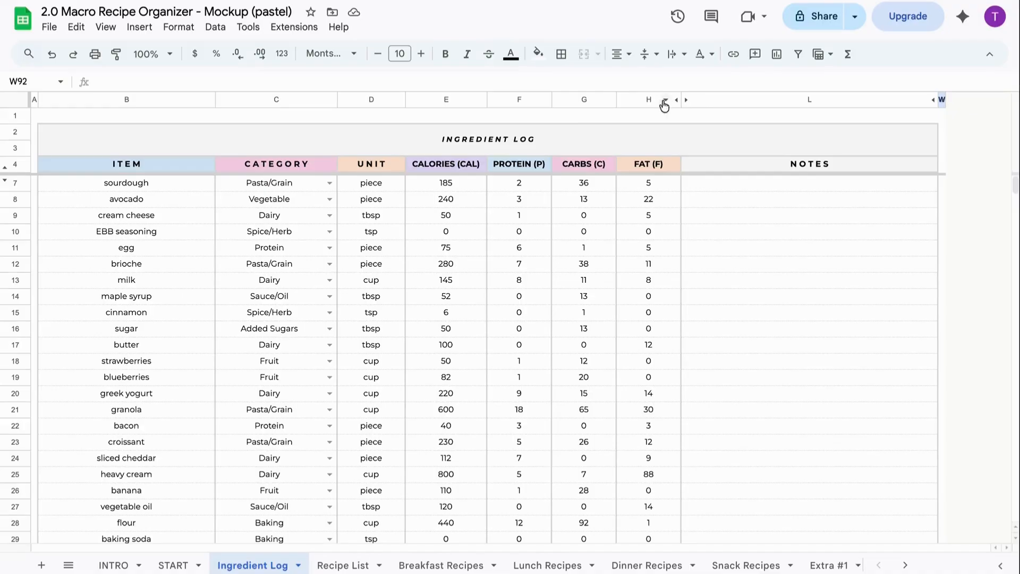
# - Unhide Sugar, Fiber and Sodium after Fat on Ingredient Log and after F on Breakfast Recipes
pyautogui.click(687, 99)
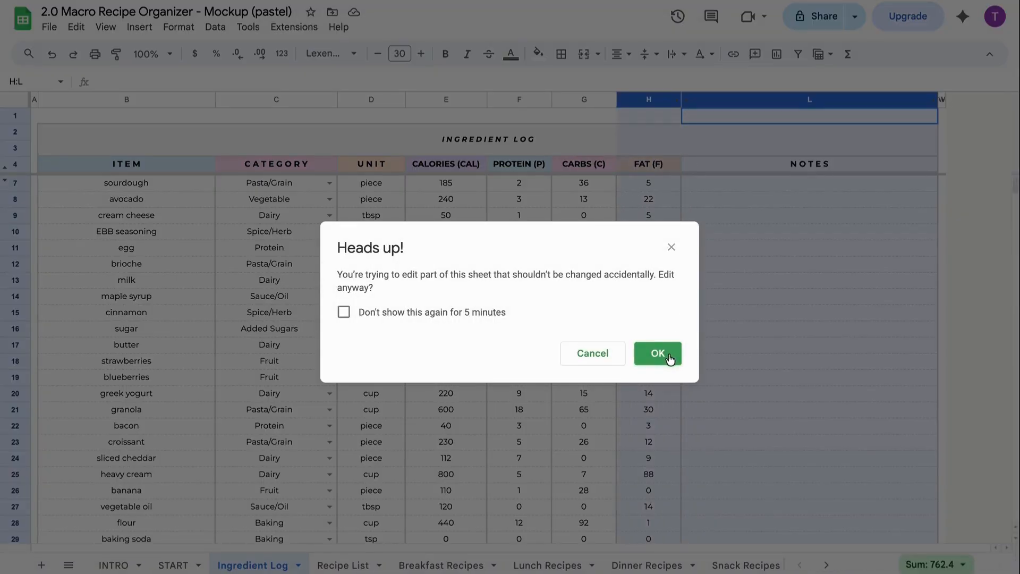
pyautogui.click(658, 353)
pyautogui.click(433, 565)
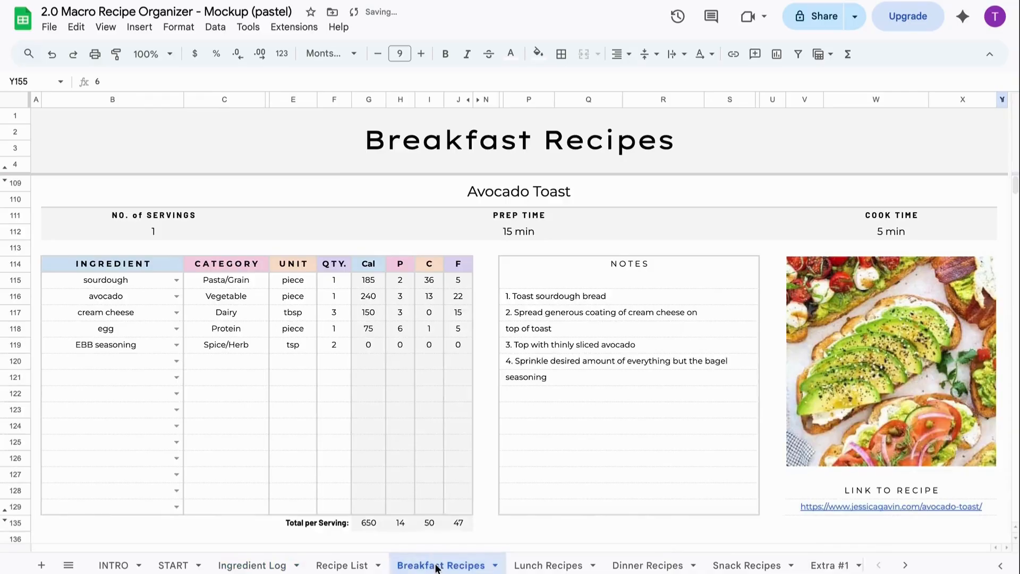
pyautogui.click(476, 101)
pyautogui.click(654, 353)
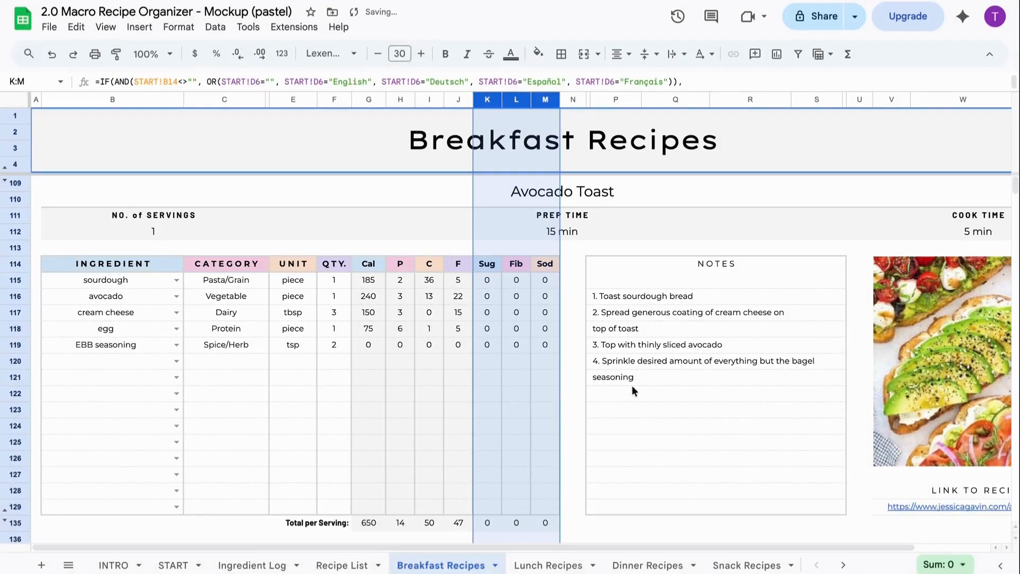
pyautogui.click(570, 518)
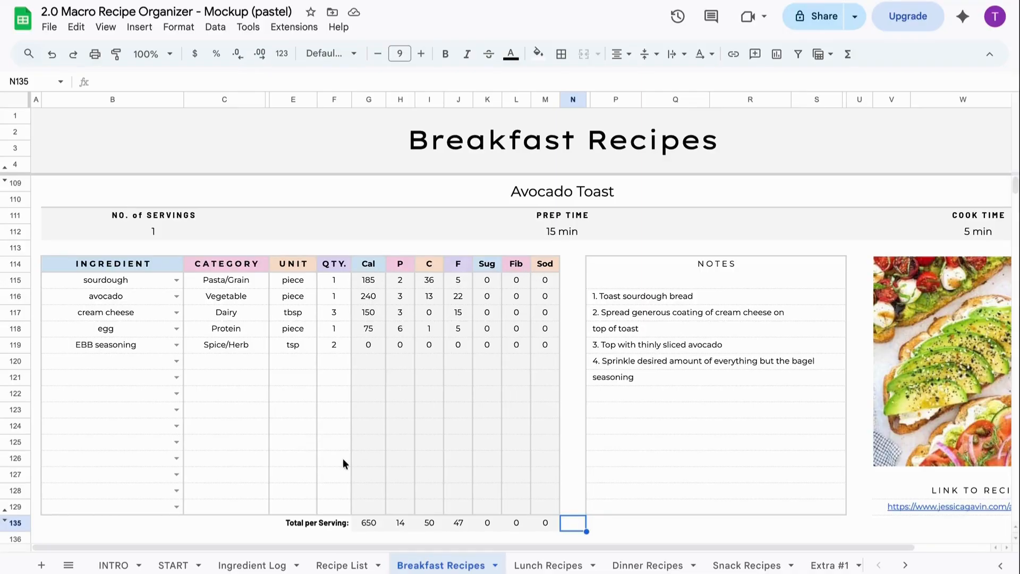
pyautogui.click(246, 562)
pyautogui.click(818, 202)
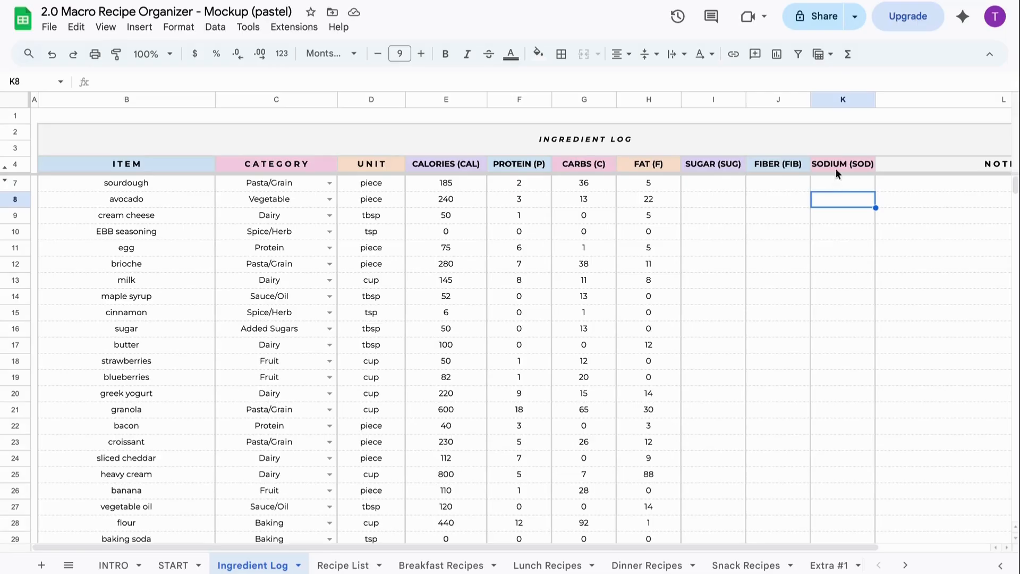
# - Hide Ingredient Log columns J:K (Fiber, Sodium), keeping Sugar visible, then return to Breakfast Recipes
pyautogui.moveTo(842, 101); pyautogui.dragTo(794, 98)
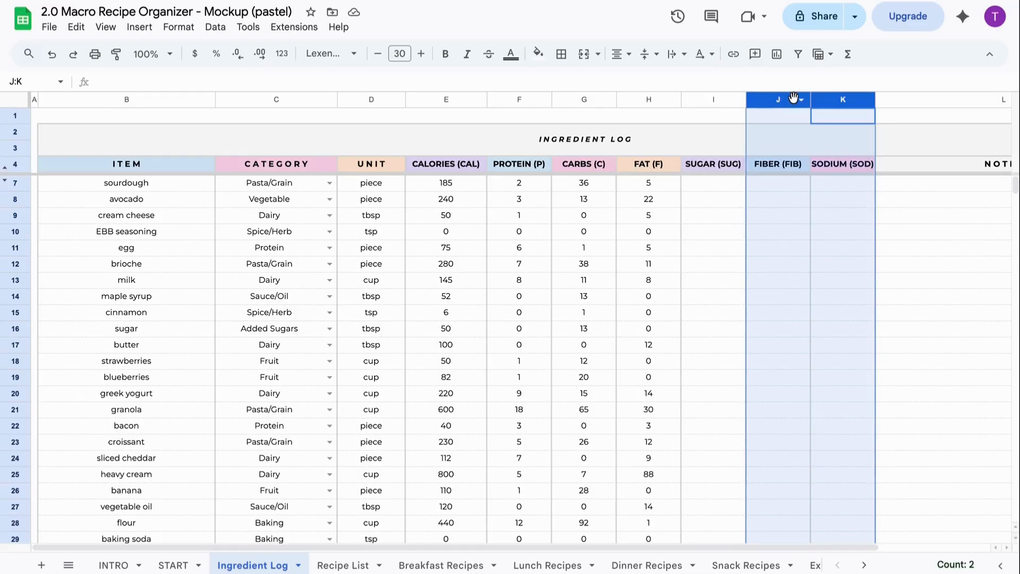
pyautogui.rightClick(794, 99)
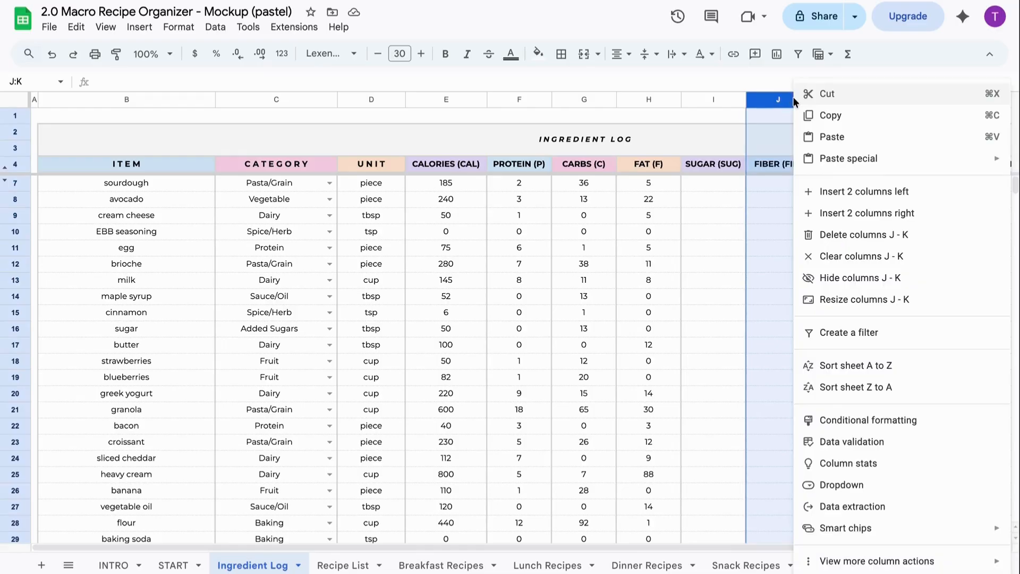
pyautogui.click(843, 279)
pyautogui.click(672, 354)
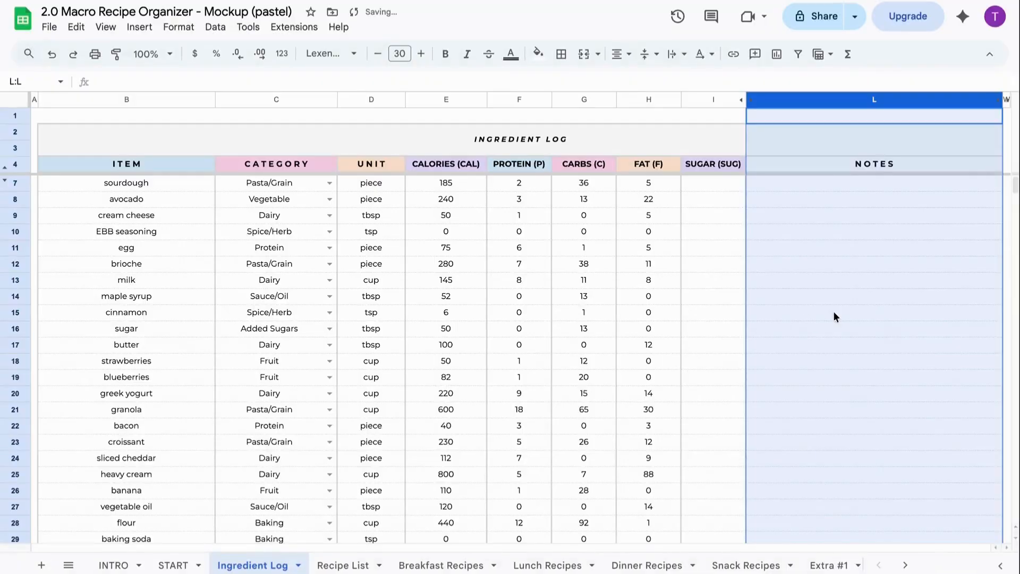
pyautogui.click(857, 314)
pyautogui.click(495, 566)
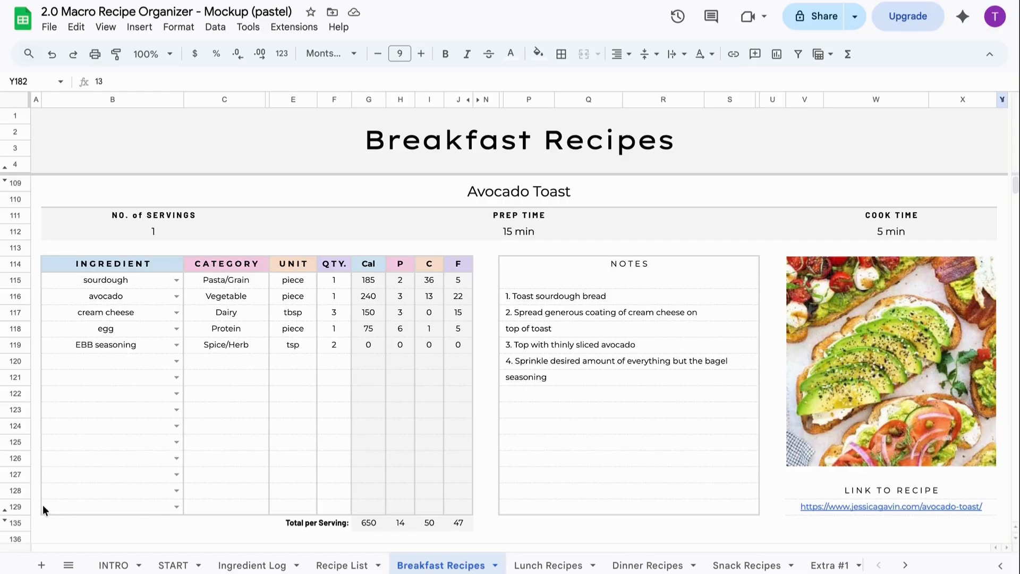
pyautogui.click(5, 519)
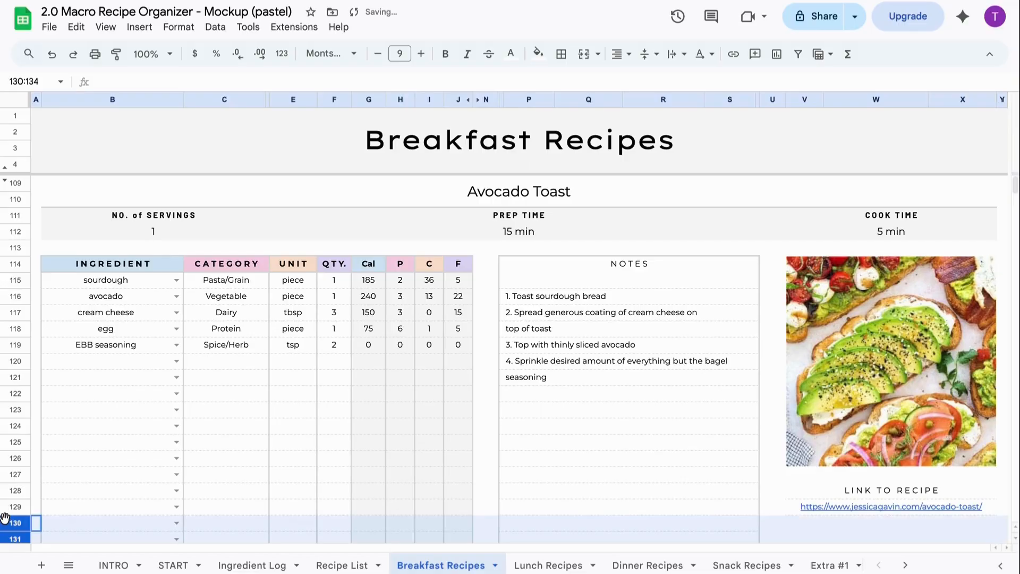
pyautogui.scroll(-2, 6, 518)
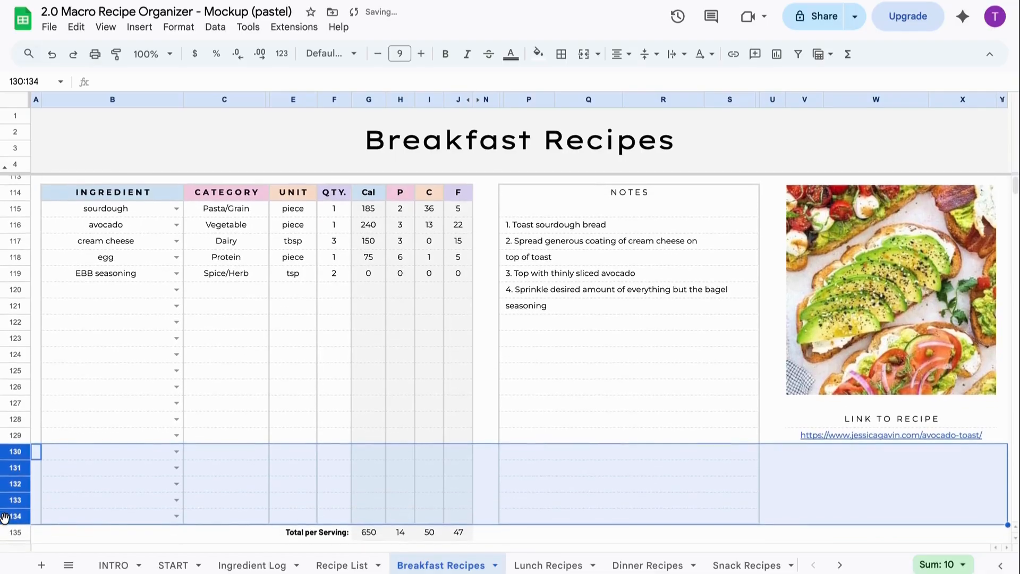
pyautogui.click(66, 531)
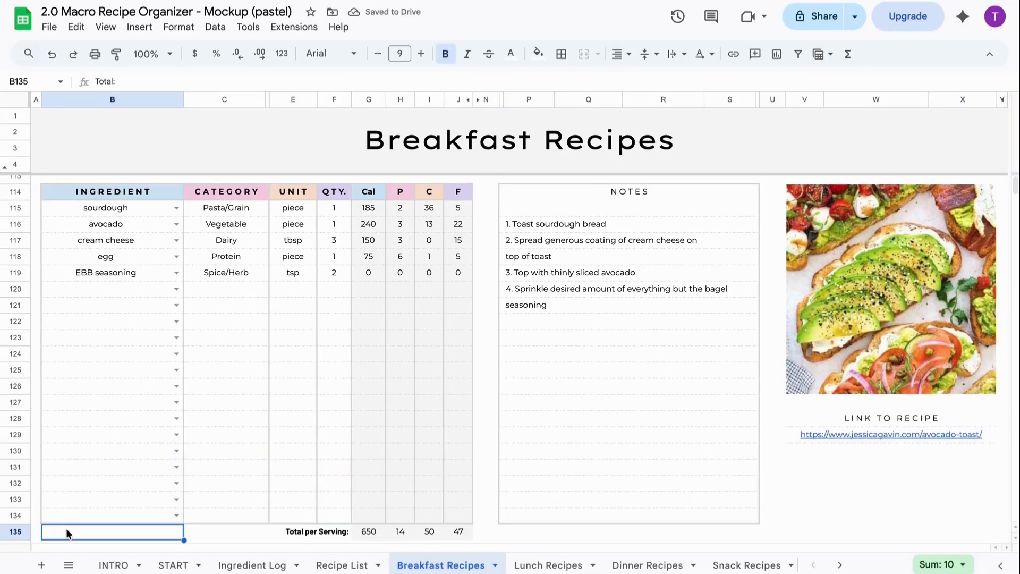
pyautogui.scroll(3, 66, 528)
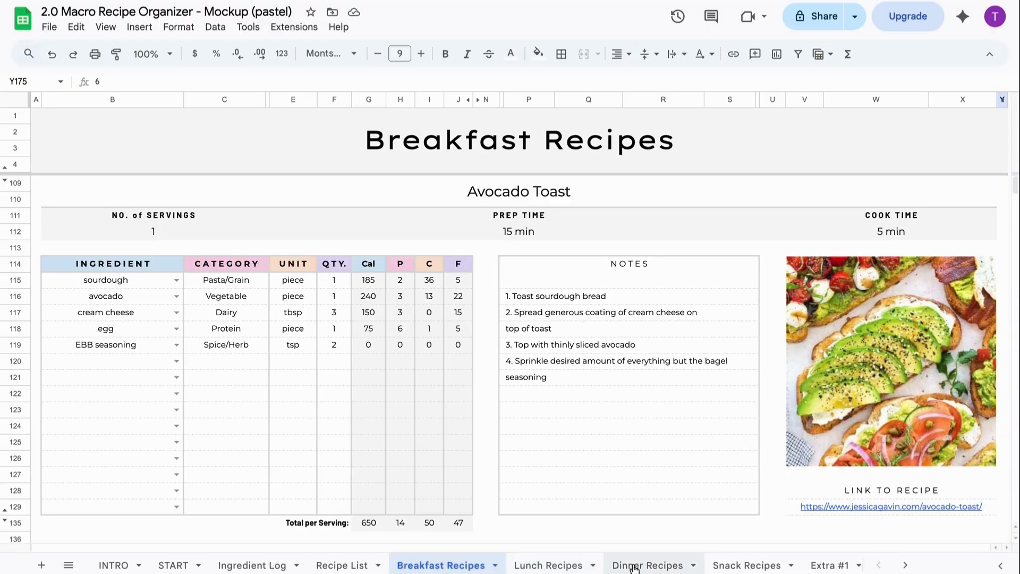
# - Rename the Extra #1 tab to 'Beverage Recipes', then go back to Breakfast Recipes
pyautogui.hscroll(3, 816, 565)
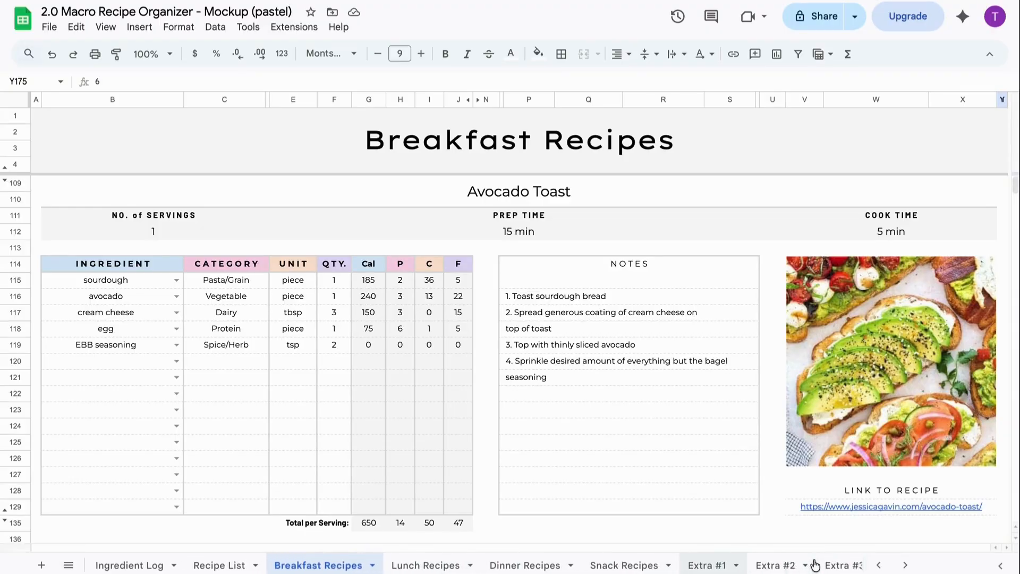
pyautogui.hscroll(2, 838, 568)
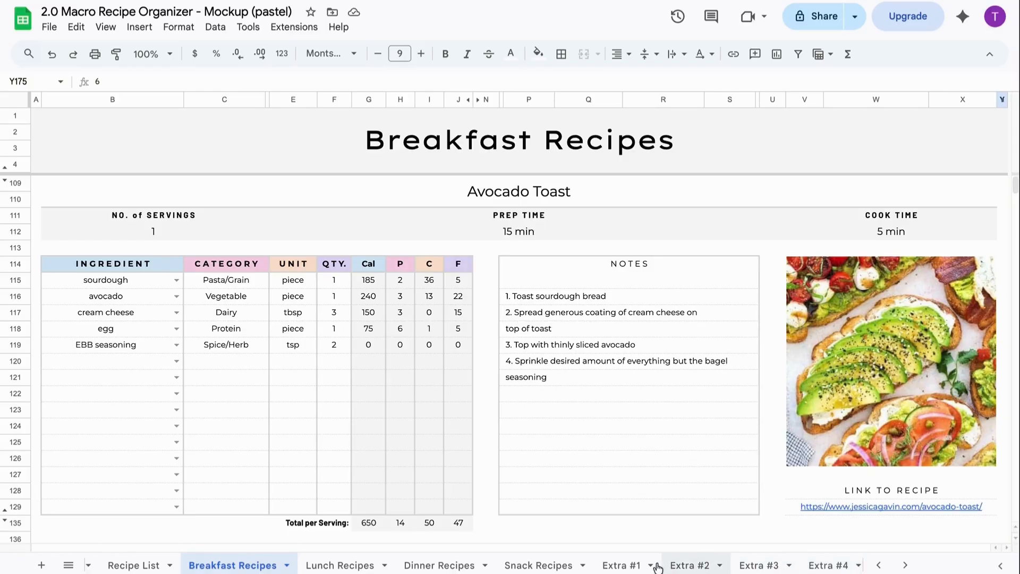
pyautogui.rightClick(632, 568)
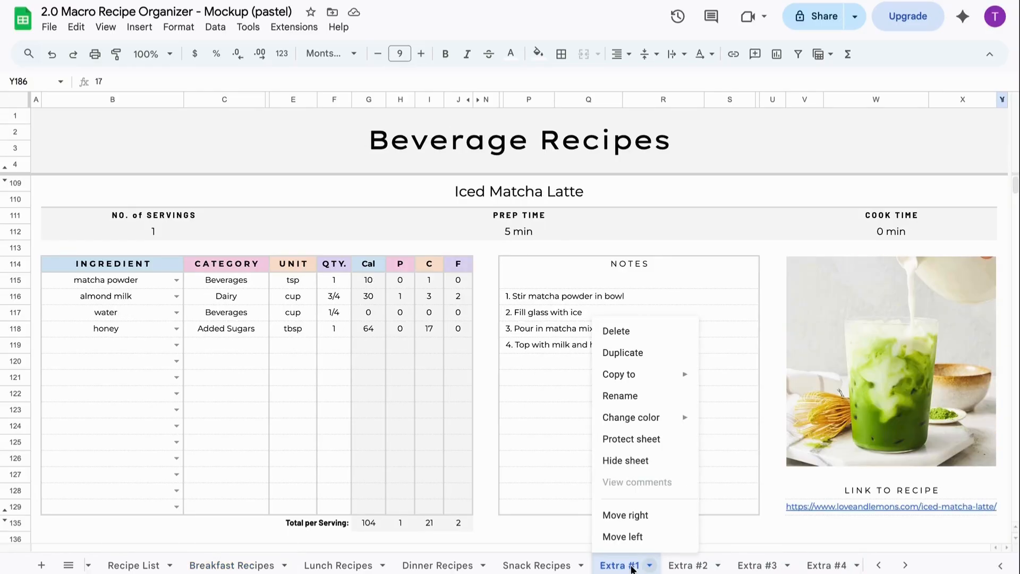
pyautogui.click(633, 397)
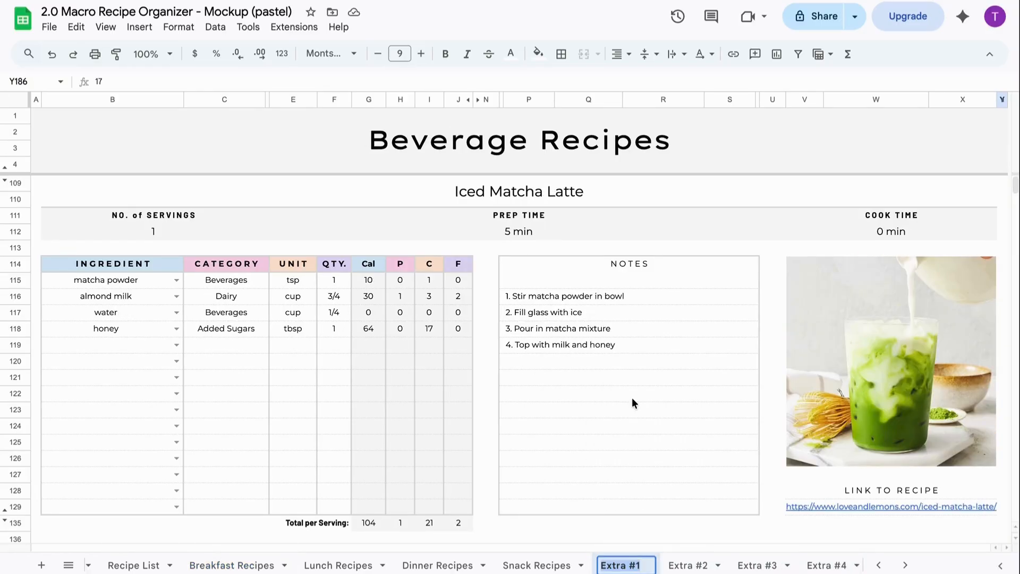
pyautogui.write('Beverage Recipes')
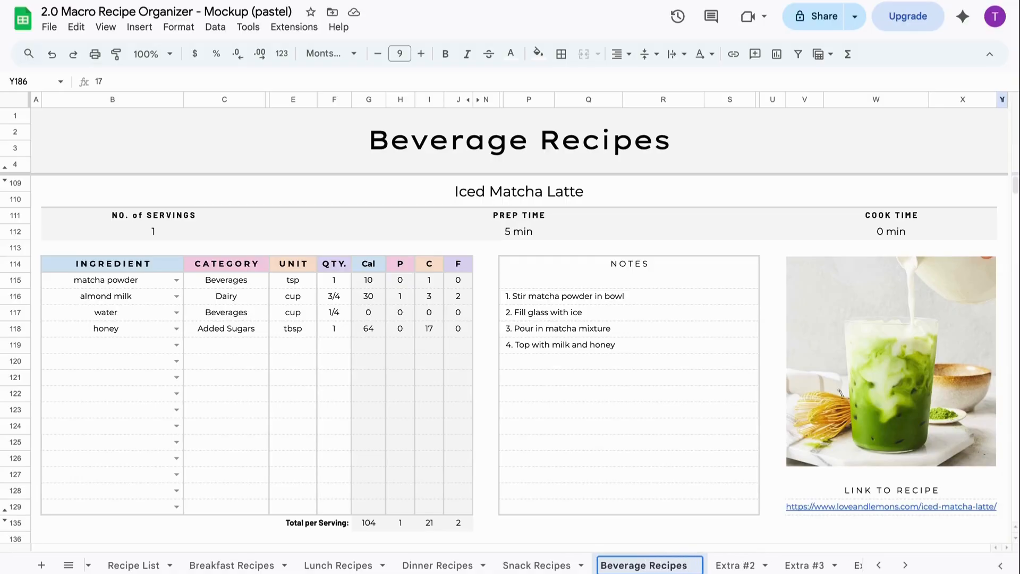
pyautogui.press('Return')
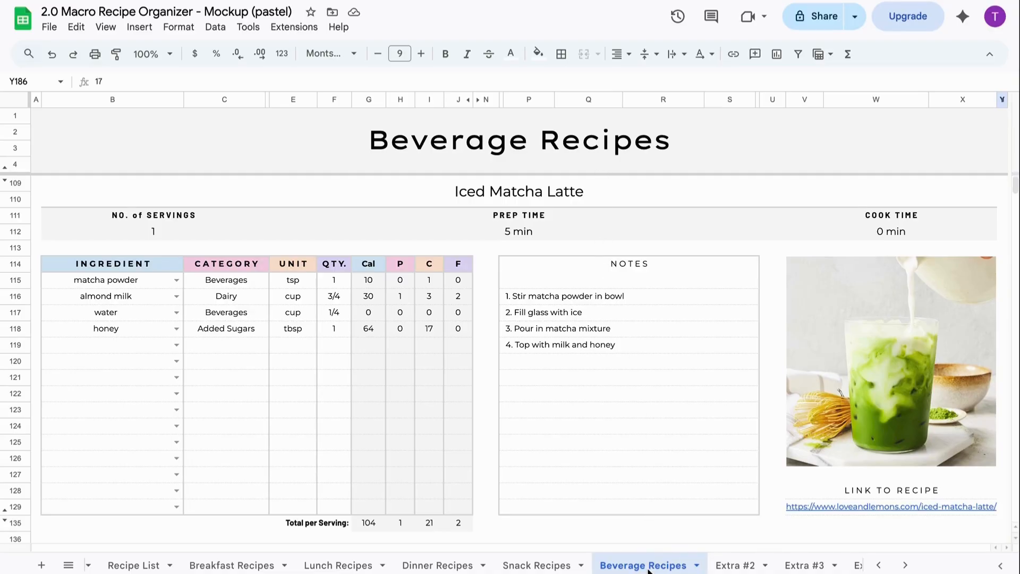
pyautogui.click(494, 564)
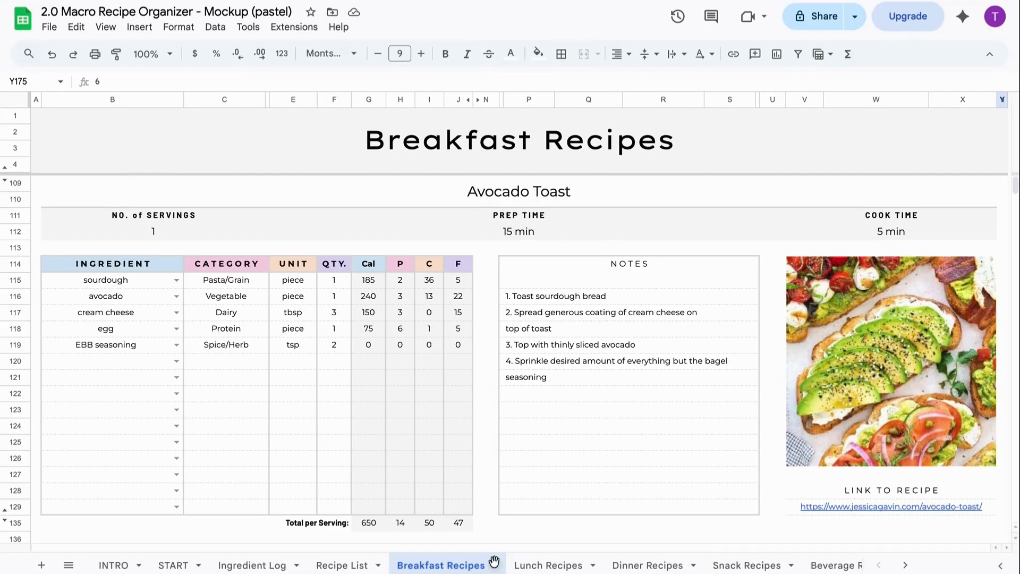